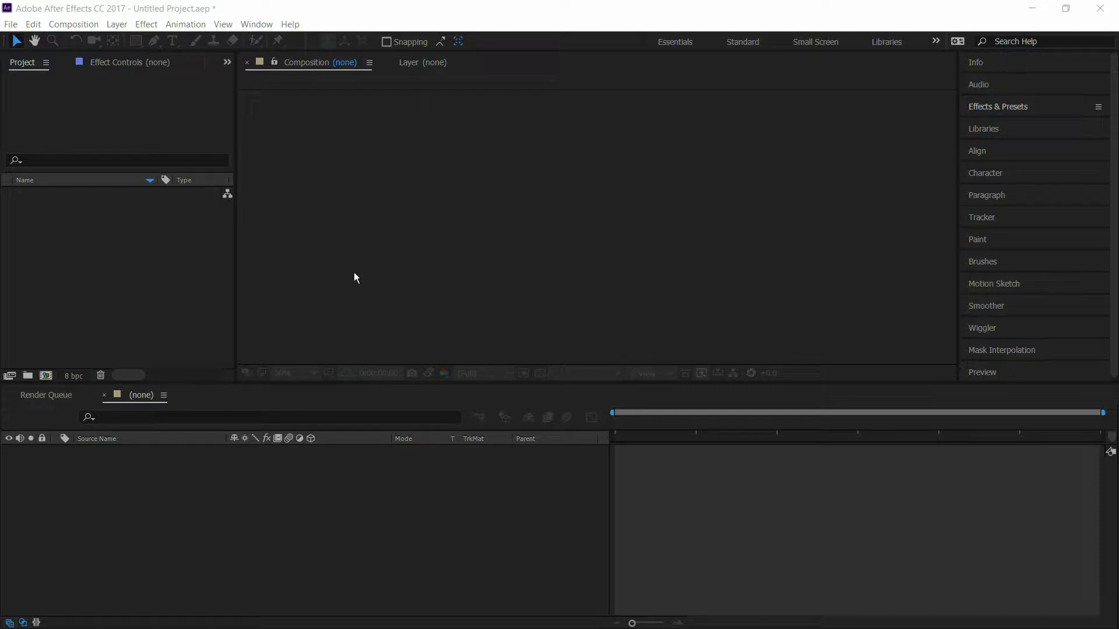
Step: Create a 1920×1080, 30 fps composition Comp 1 and add a new shape layer
{"action": "left_click", "coordinate": [46, 376]}
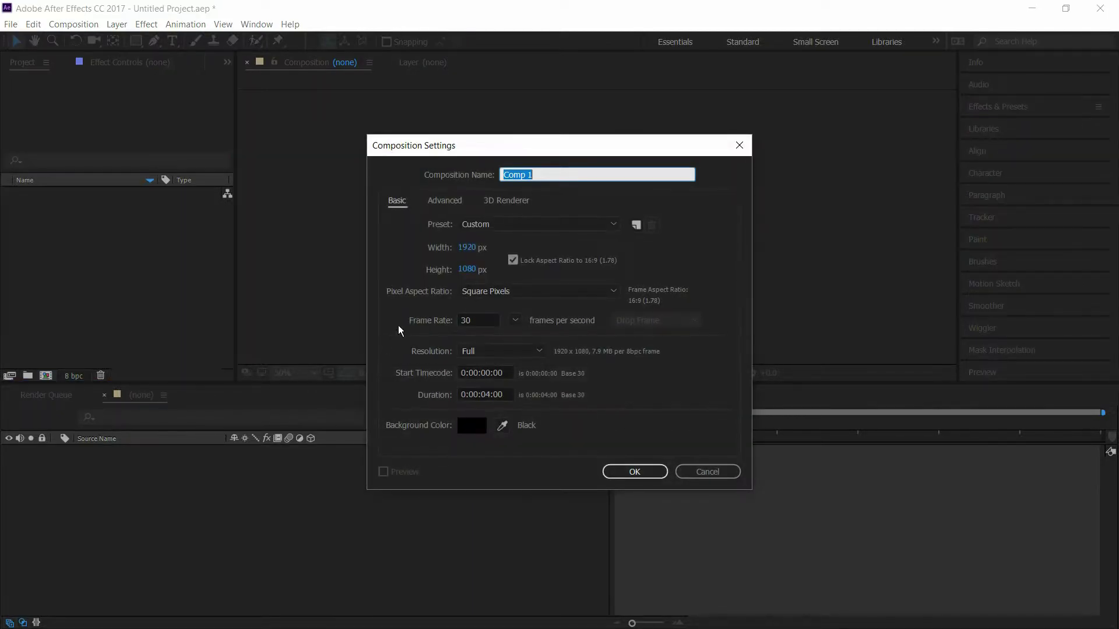
{"action": "left_click", "coordinate": [619, 473]}
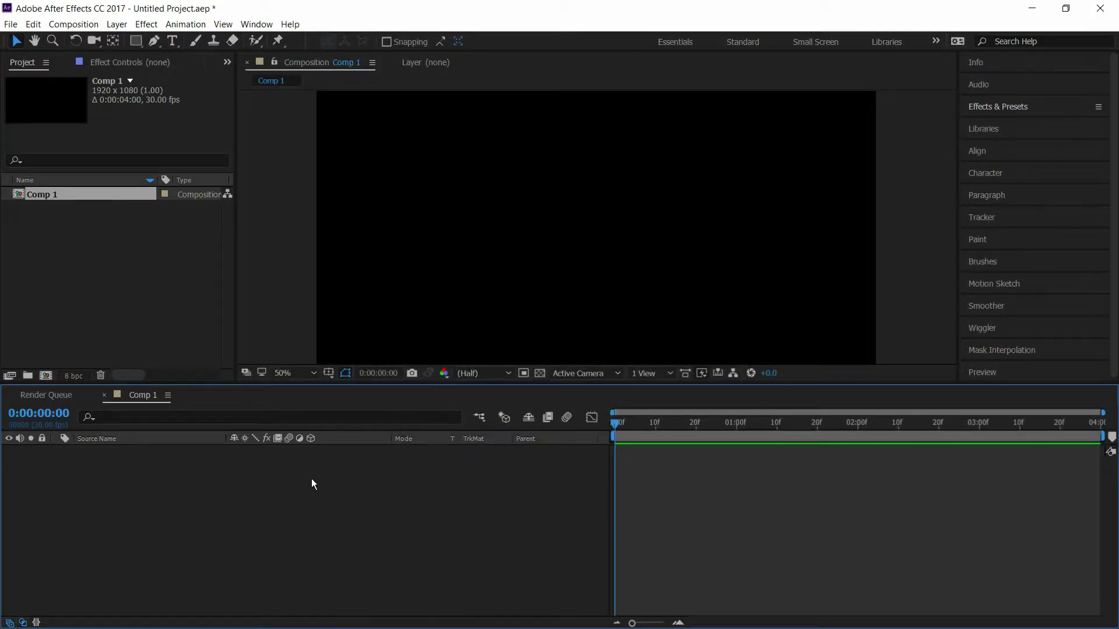
{"action": "right_click", "coordinate": [311, 478]}
{"action": "mouse_move", "coordinate": [321, 486]}
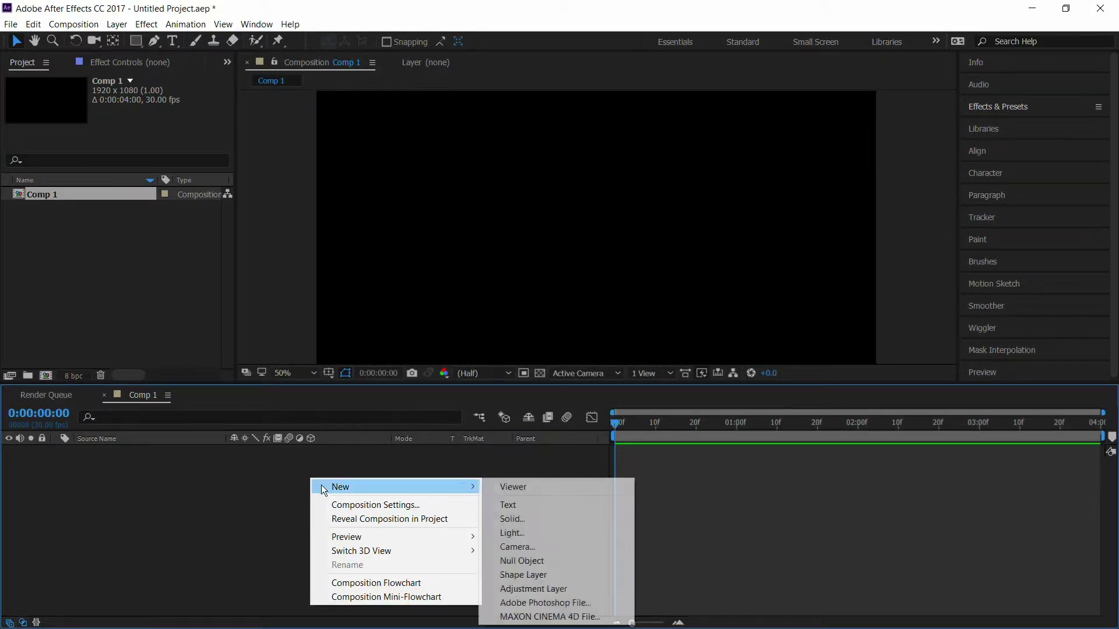
{"action": "left_click", "coordinate": [525, 576]}
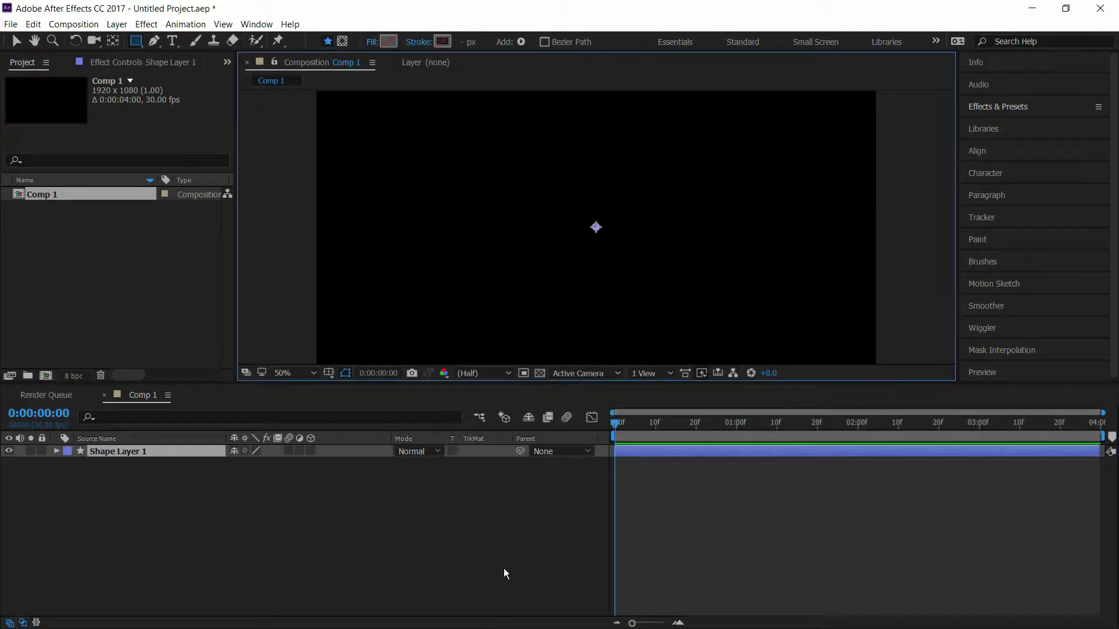
Step: Add a rectangle path and a 2 px stroke to Shape Layer 1
{"action": "left_click", "coordinate": [58, 450]}
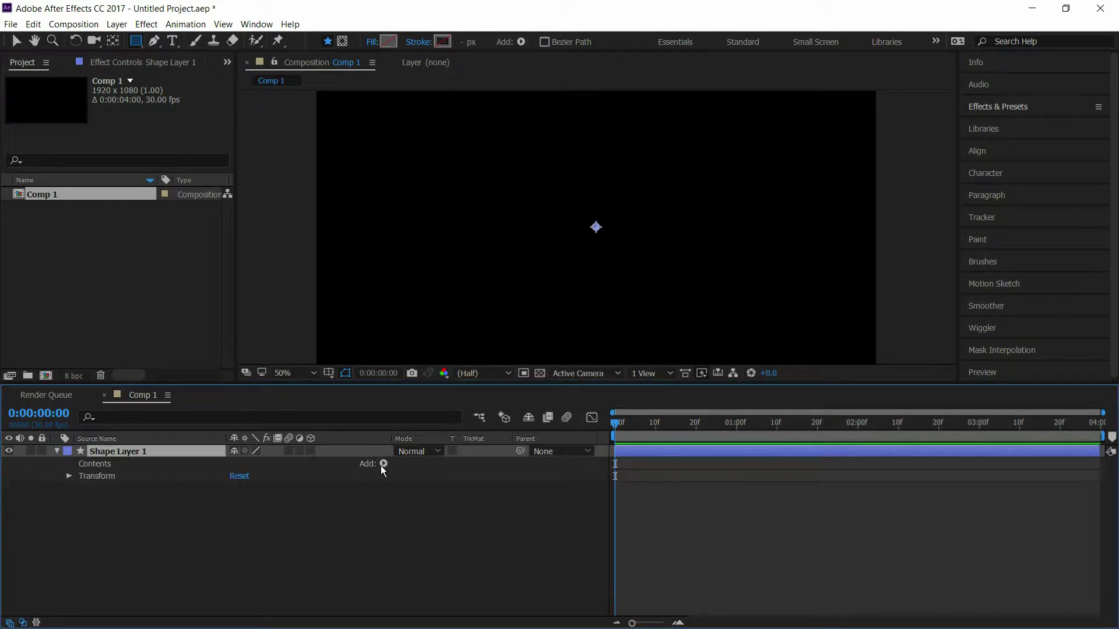
{"action": "left_click", "coordinate": [383, 463]}
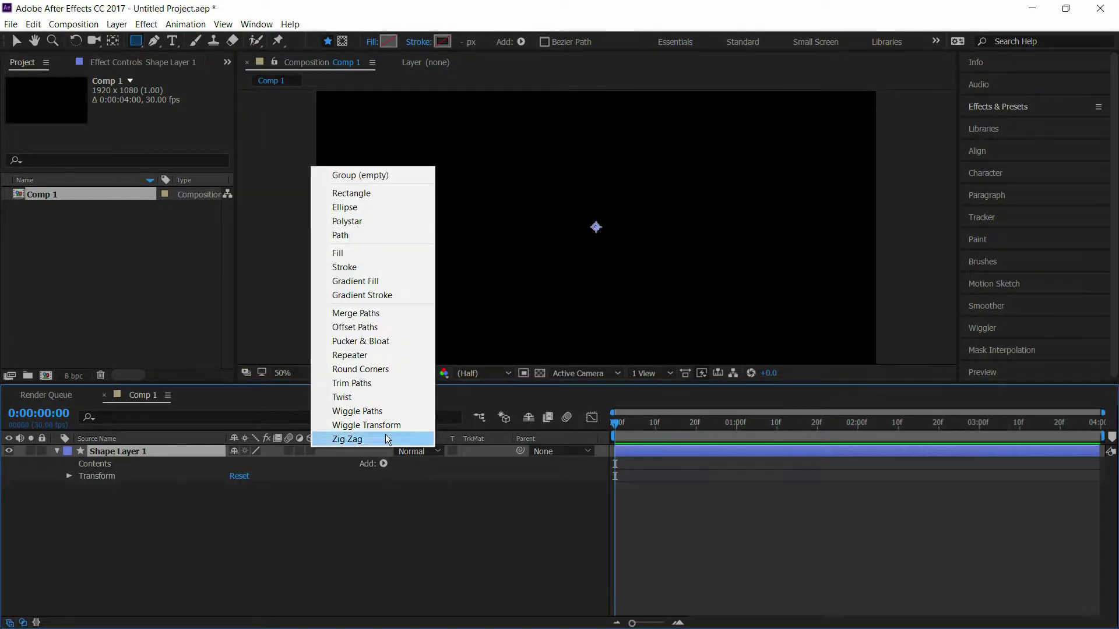
{"action": "left_click", "coordinate": [379, 192]}
{"action": "left_click", "coordinate": [383, 464]}
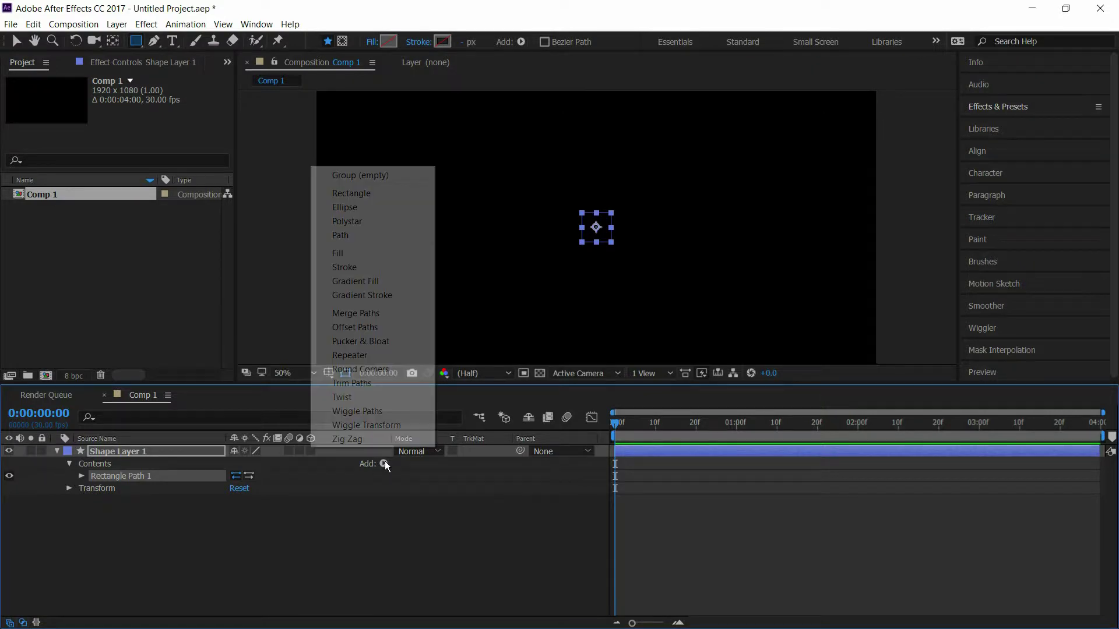
{"action": "left_click", "coordinate": [378, 265]}
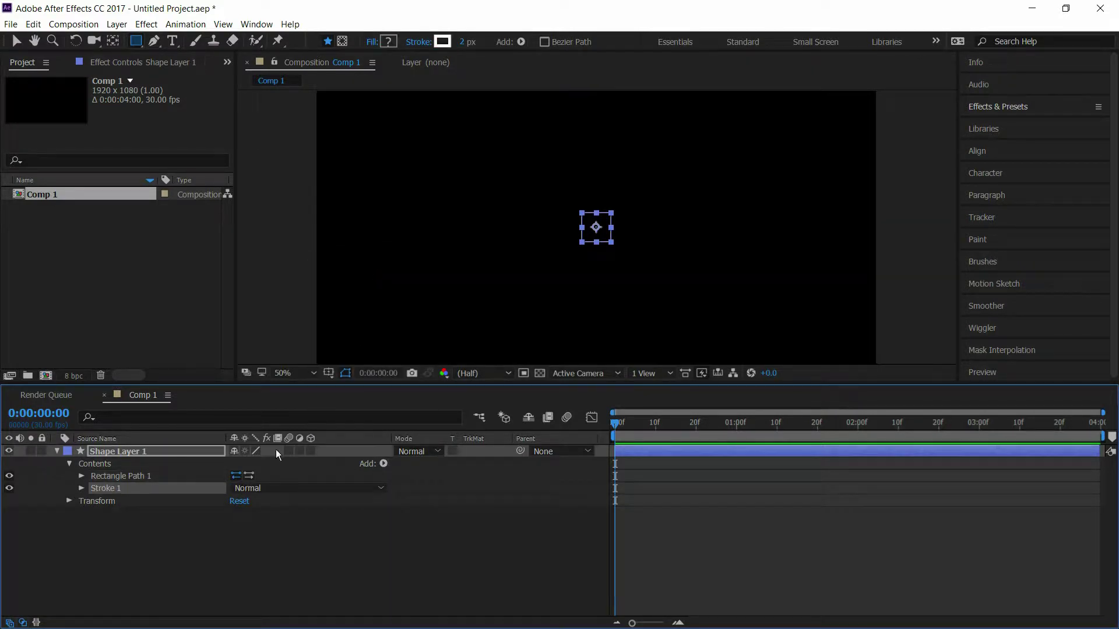
Step: Set Rectangle Path 1's Size to 250 and Stroke 1's width to 12 px
{"action": "left_click", "coordinate": [81, 476]}
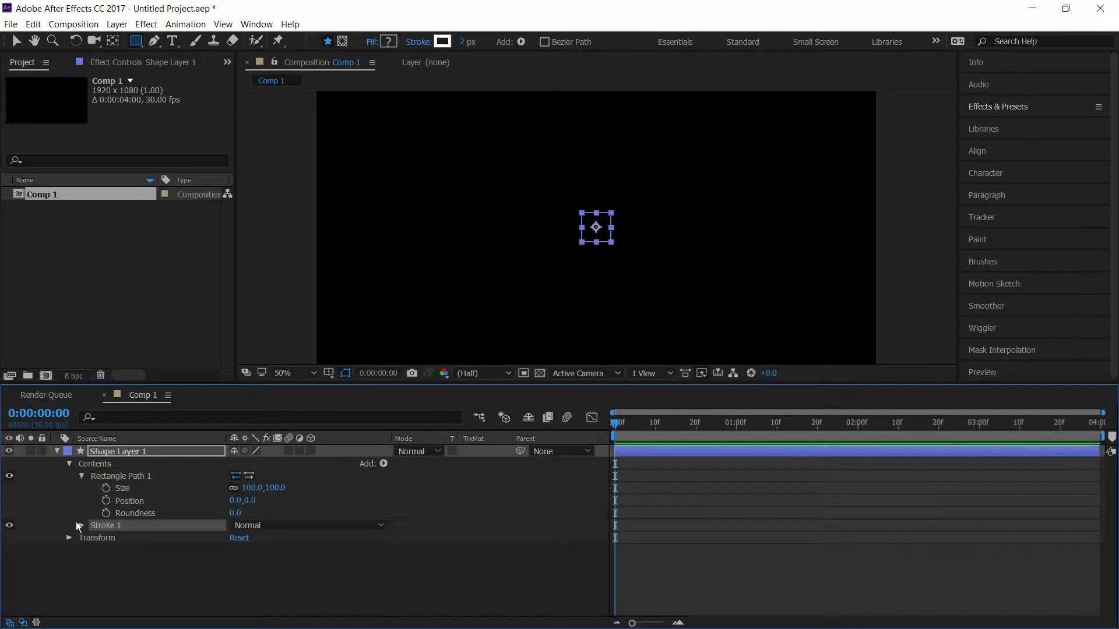
{"action": "left_click", "coordinate": [81, 525]}
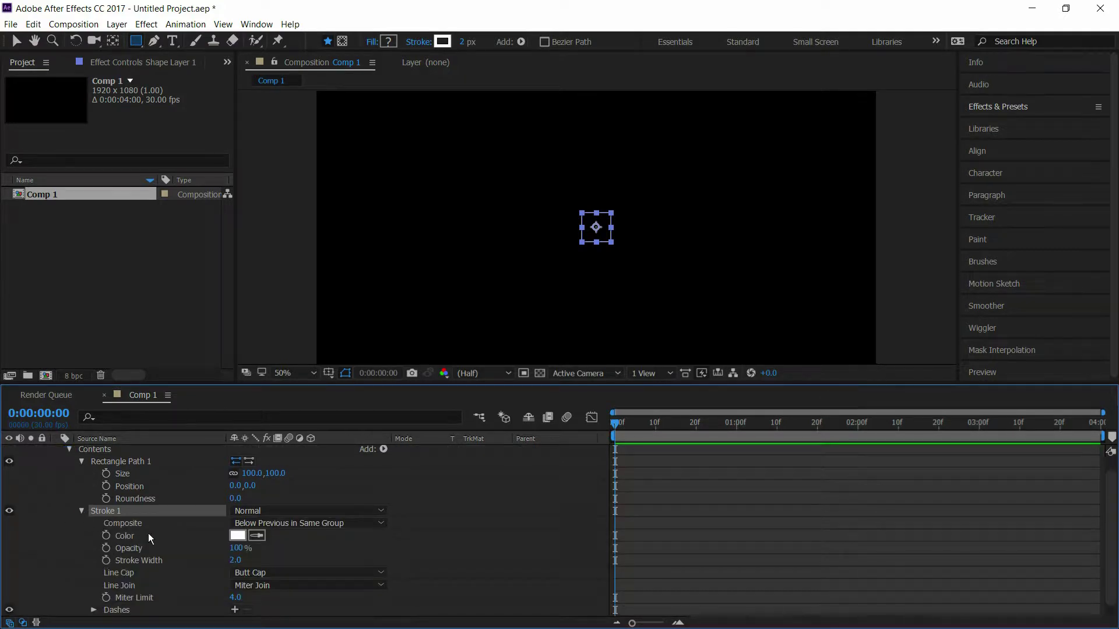
{"action": "left_click", "coordinate": [254, 474]}
{"action": "type", "text": "250"}
{"action": "left_click", "coordinate": [336, 481]}
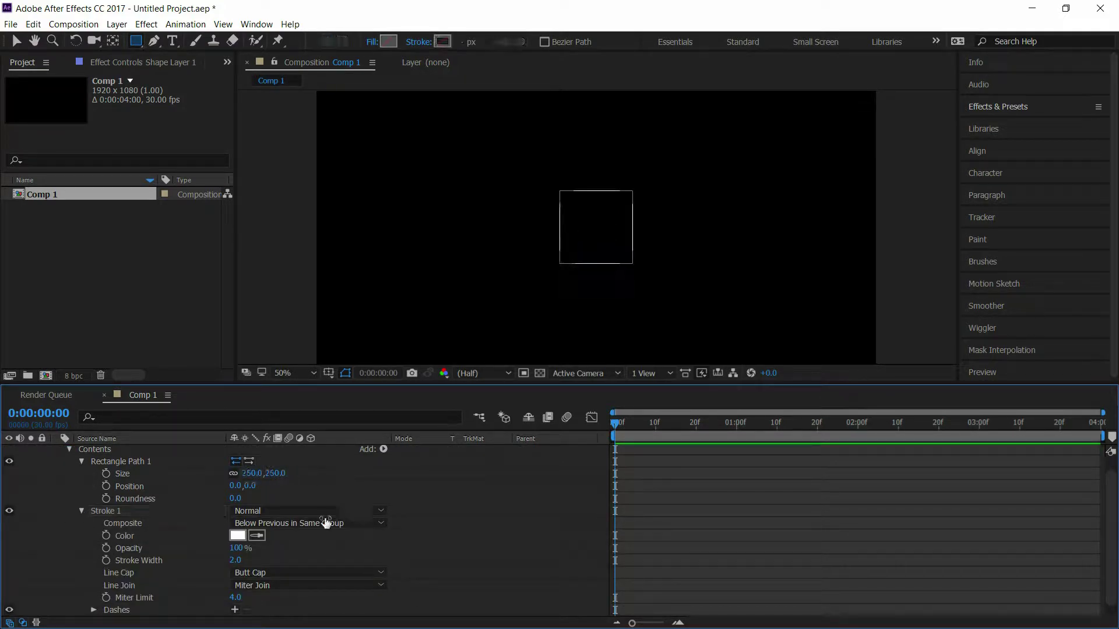
{"action": "left_click", "coordinate": [236, 560]}
{"action": "type", "text": "12"}
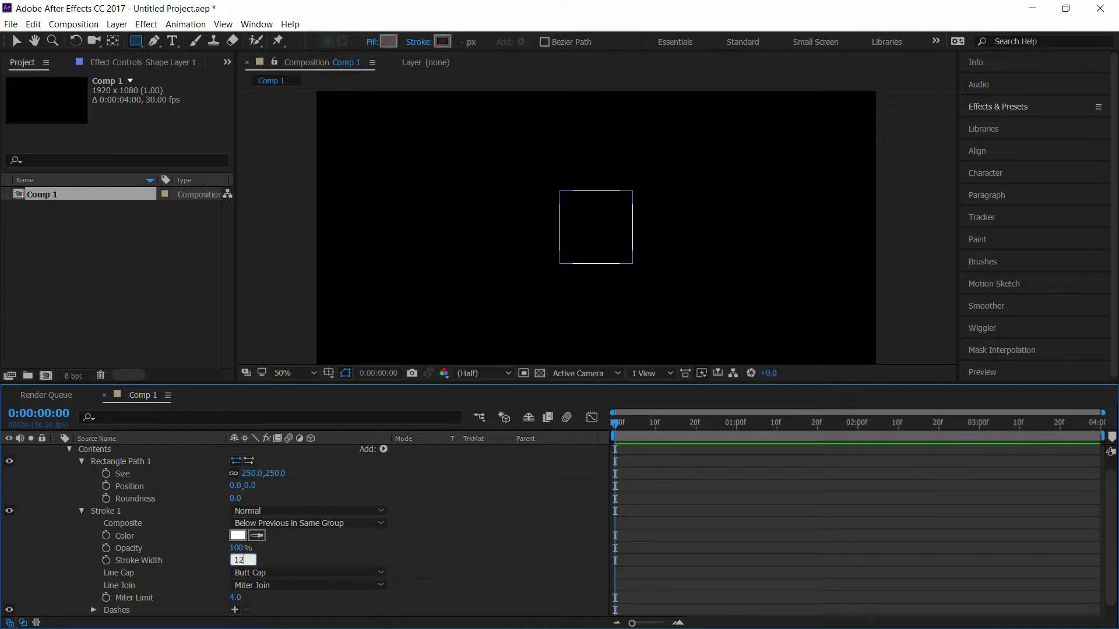
{"action": "left_click", "coordinate": [360, 563]}
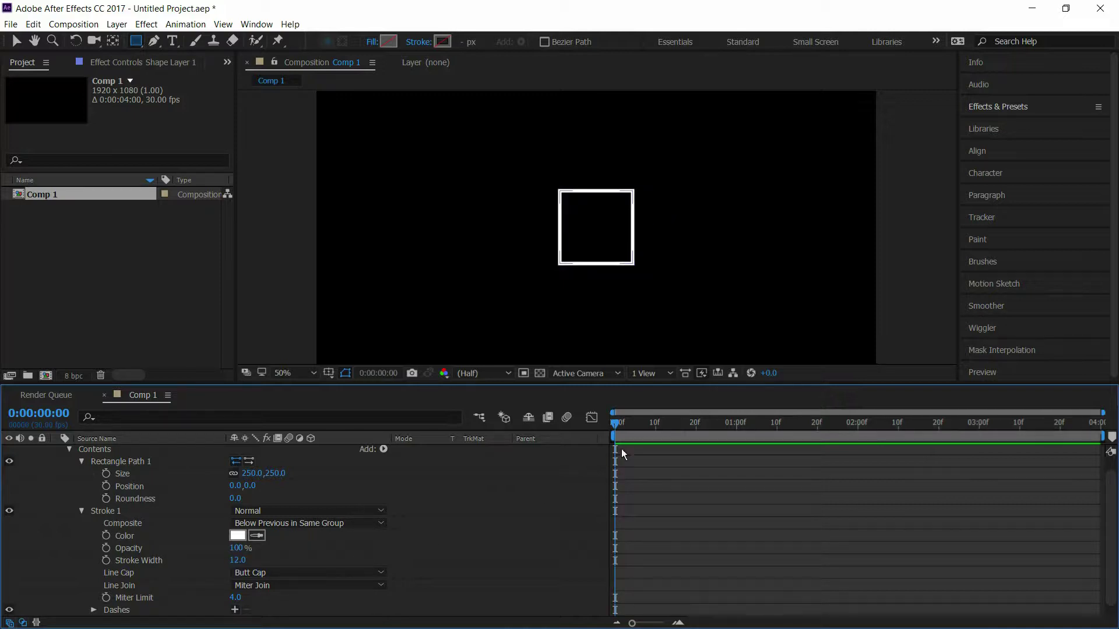
Step: At frame 20, set Size and Stroke Width keyframes and reveal only keyframed properties
{"action": "left_click", "coordinate": [696, 428]}
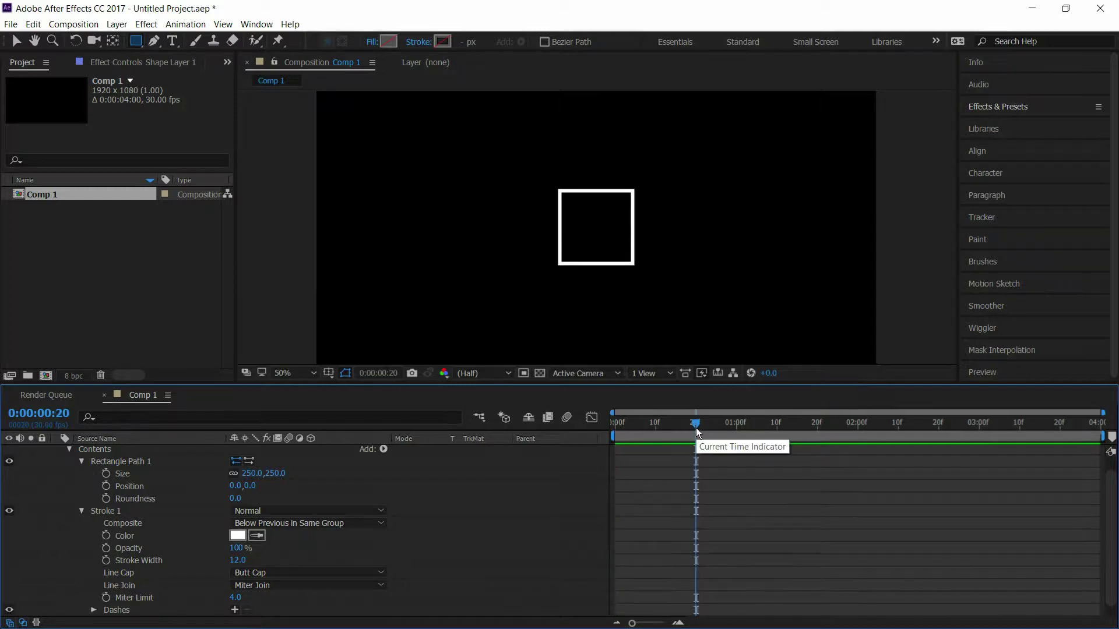
{"action": "left_click", "coordinate": [108, 474]}
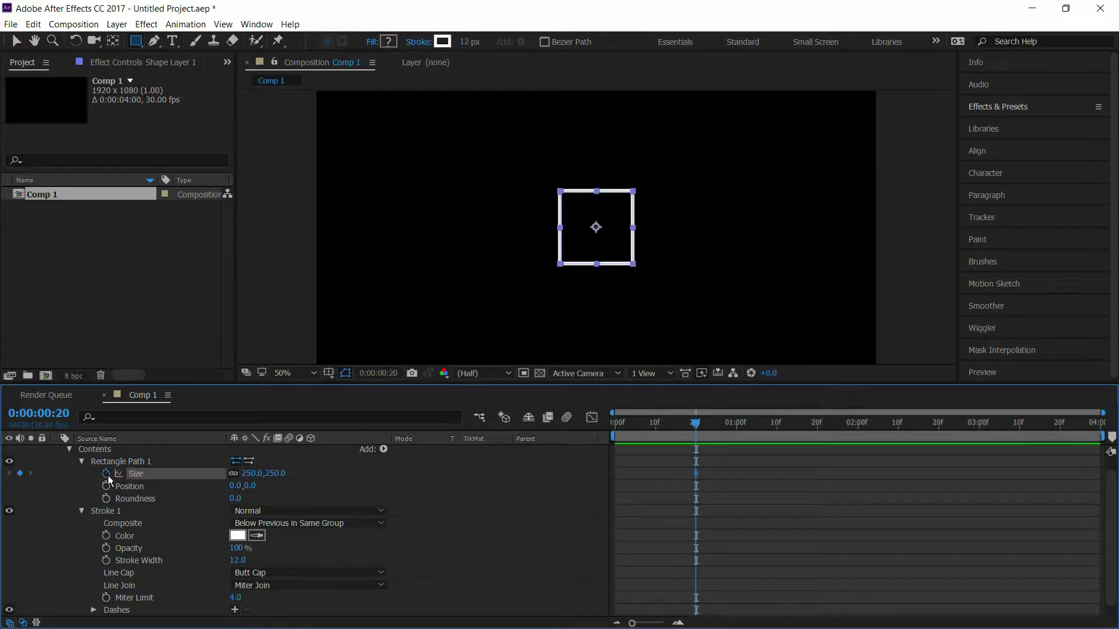
{"action": "left_click", "coordinate": [106, 560]}
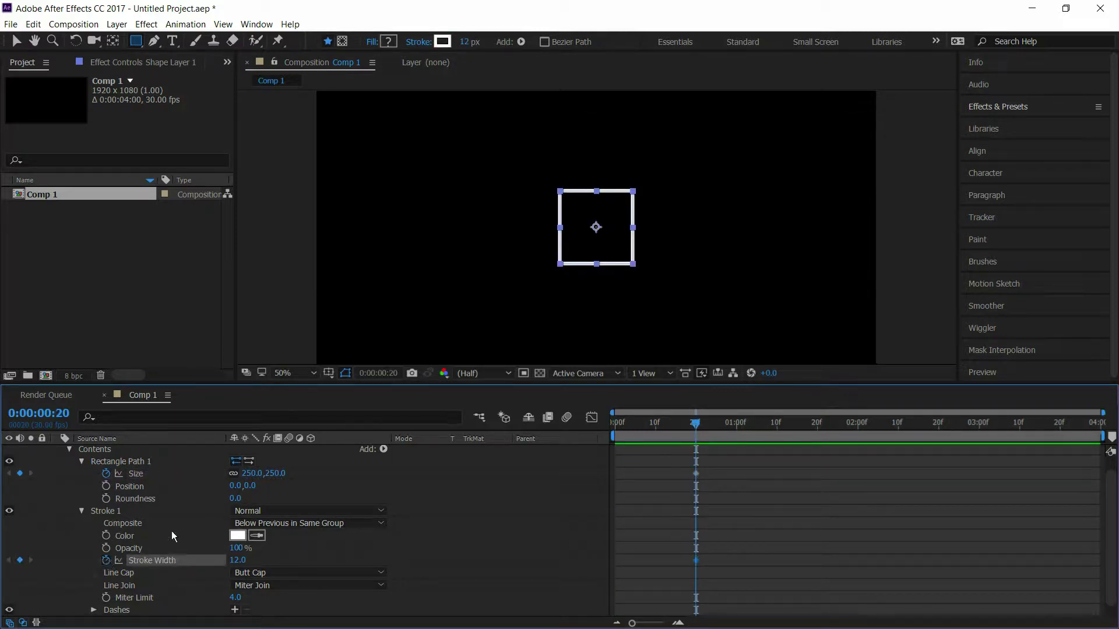
{"action": "scroll", "coordinate": [116, 453], "scroll_direction": "up", "scroll_amount": 1}
{"action": "left_click", "coordinate": [108, 451]}
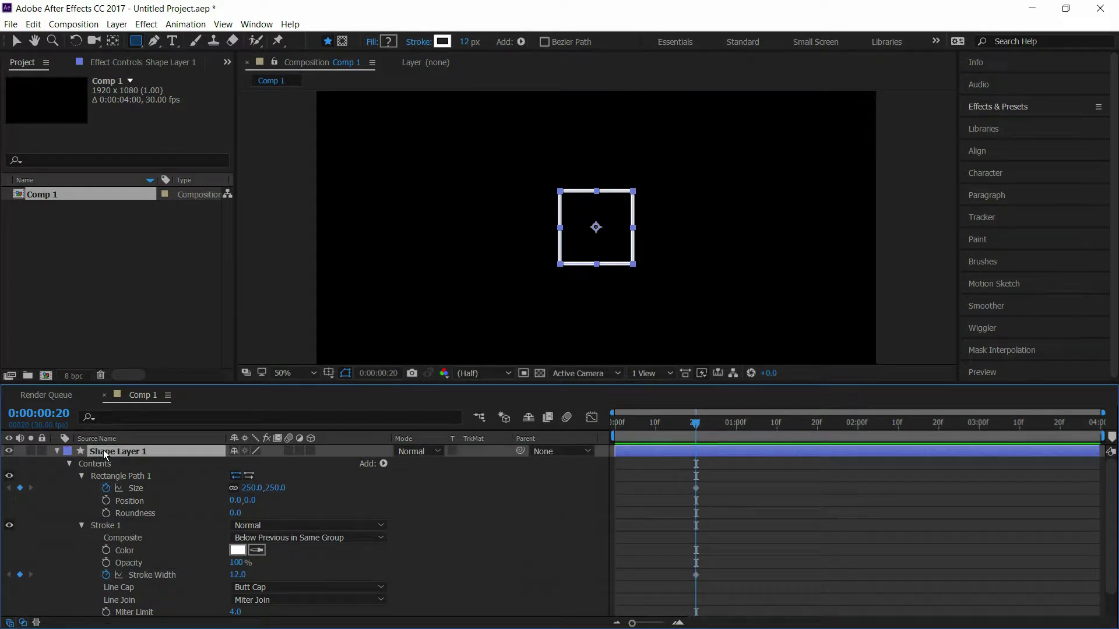
{"action": "key", "text": "ctrl+grave"}
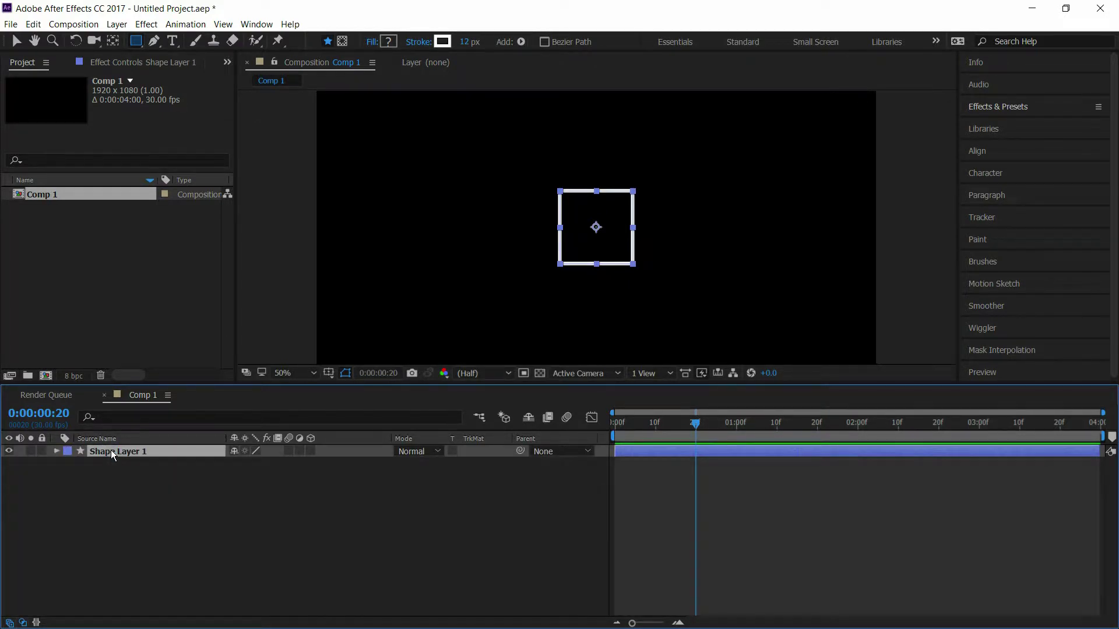
{"action": "key", "text": "u"}
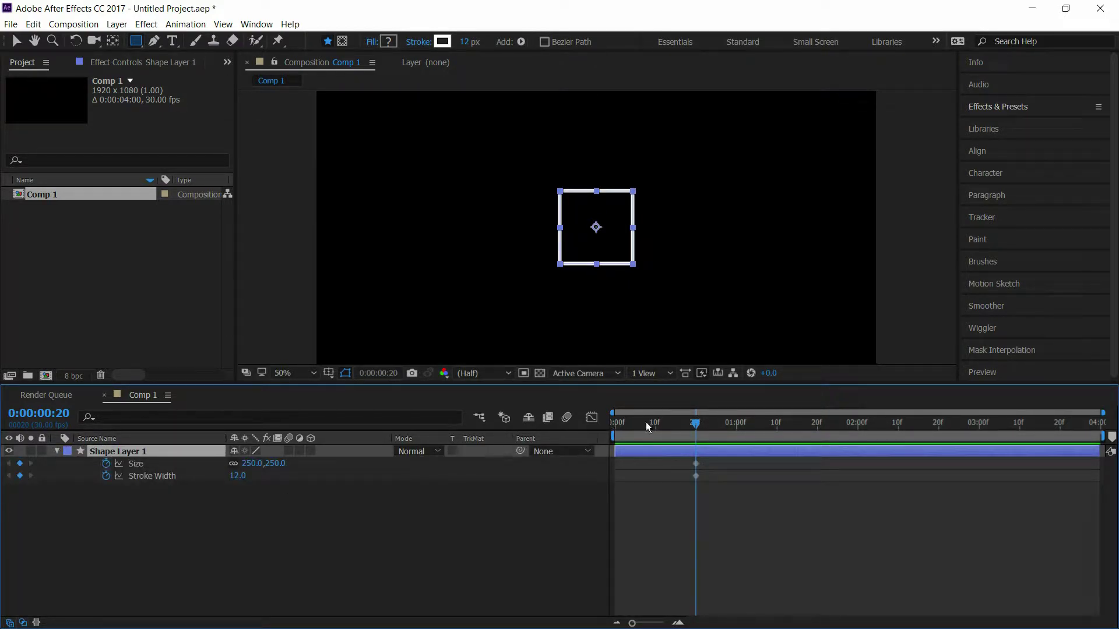
Step: Keyframe Size 0 at frame 0 and Stroke Width 22 at frame 10, then select all keyframes
{"action": "left_click_drag", "start_coordinate": [665, 422], "coordinate": [599, 428]}
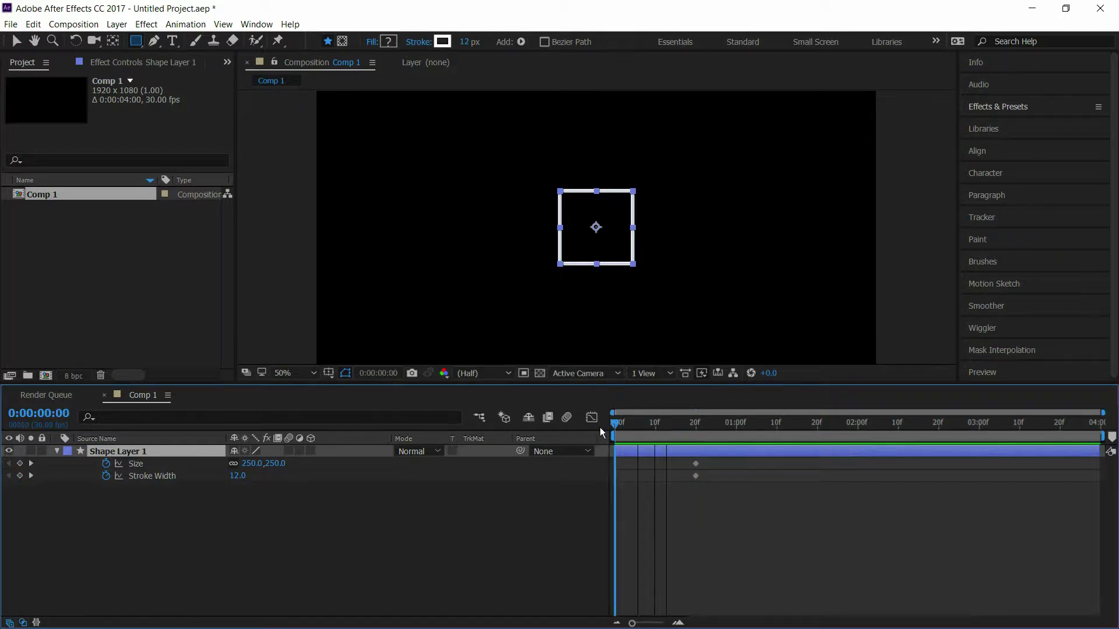
{"action": "left_click", "coordinate": [250, 464]}
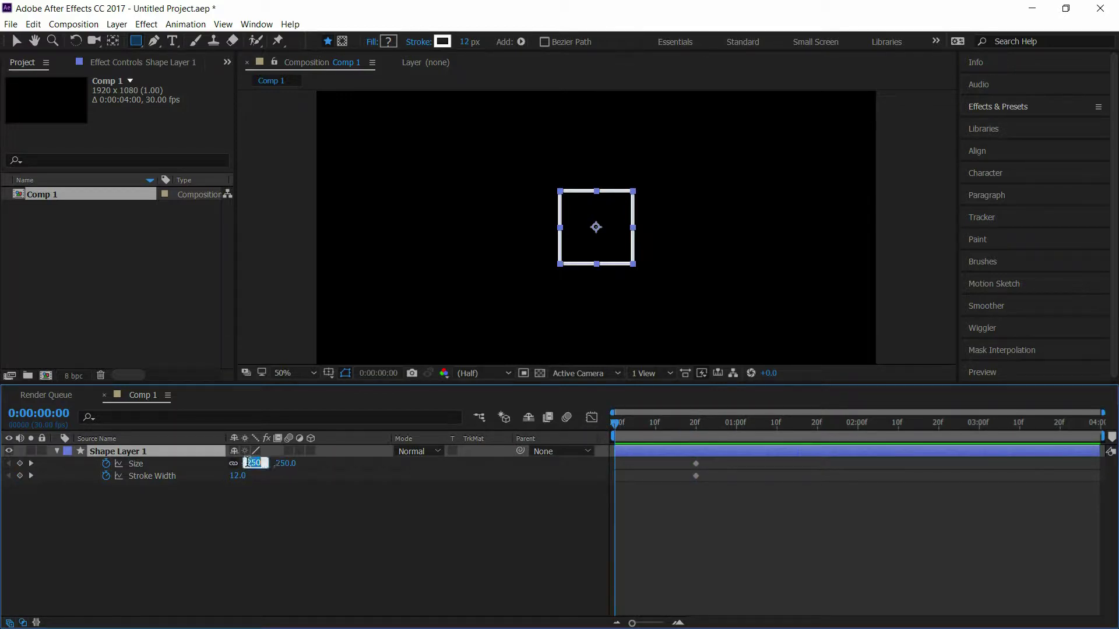
{"action": "type", "text": "0"}
{"action": "left_click", "coordinate": [267, 499]}
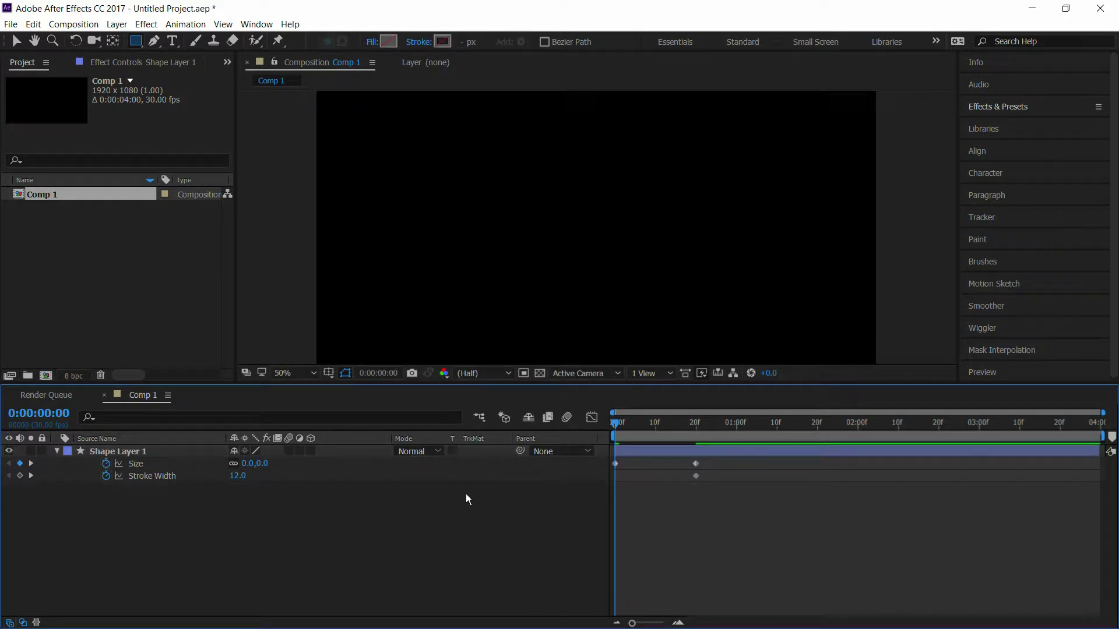
{"action": "left_click", "coordinate": [656, 427]}
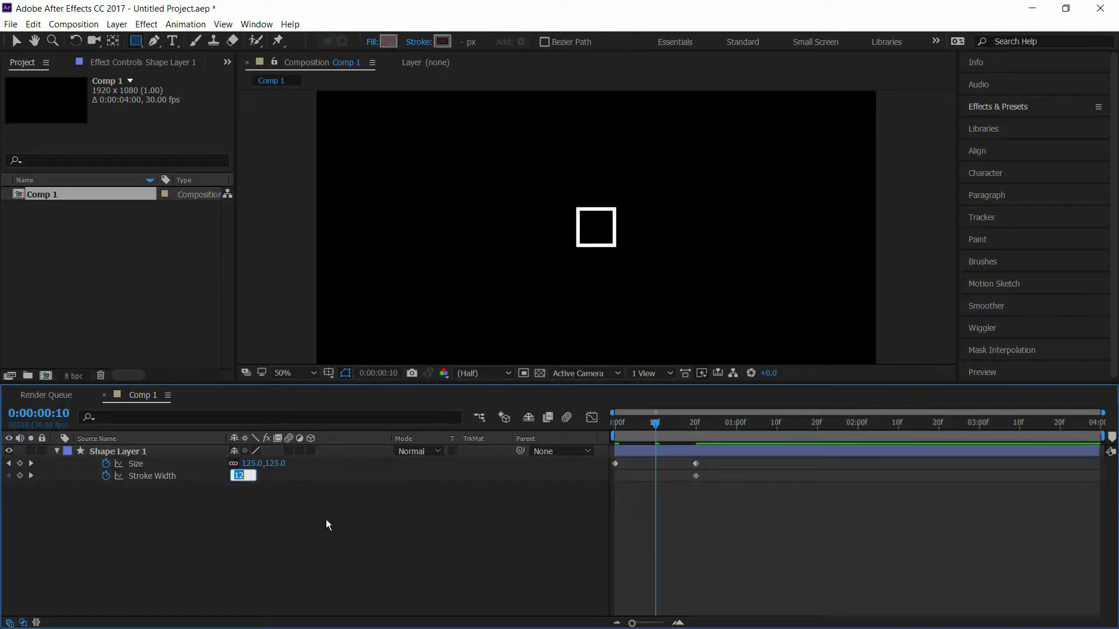
{"action": "type", "text": "22"}
{"action": "key", "text": "Return"}
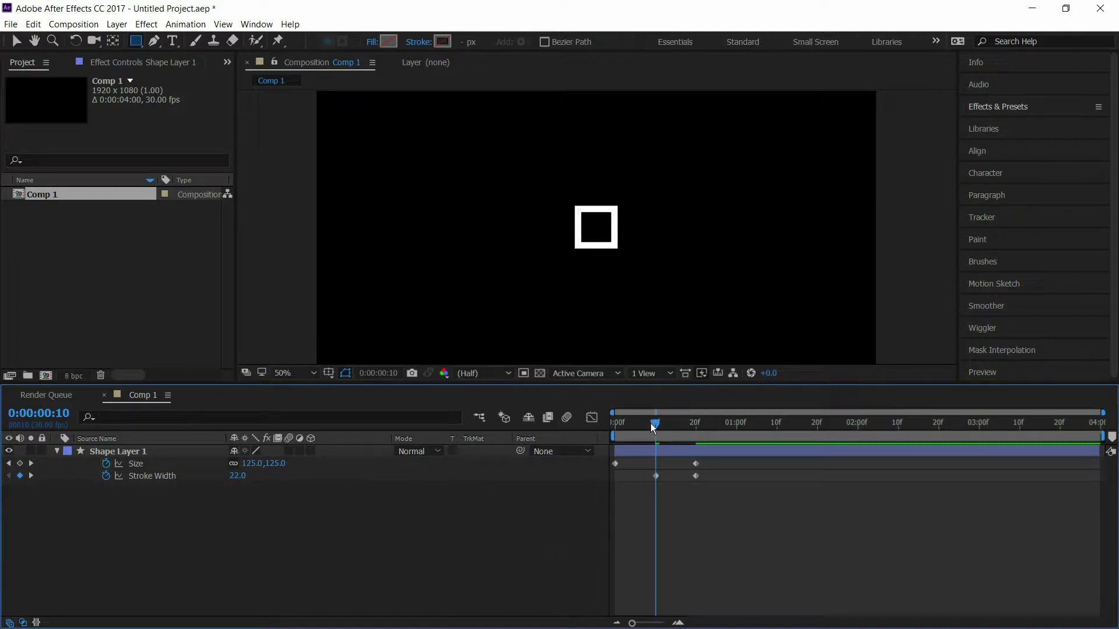
{"action": "mouse_move", "coordinate": [652, 427]}
{"action": "left_mouse_down"}
{"action": "mouse_move", "coordinate": [592, 428]}
{"action": "mouse_move", "coordinate": [718, 418]}
{"action": "left_mouse_up"}
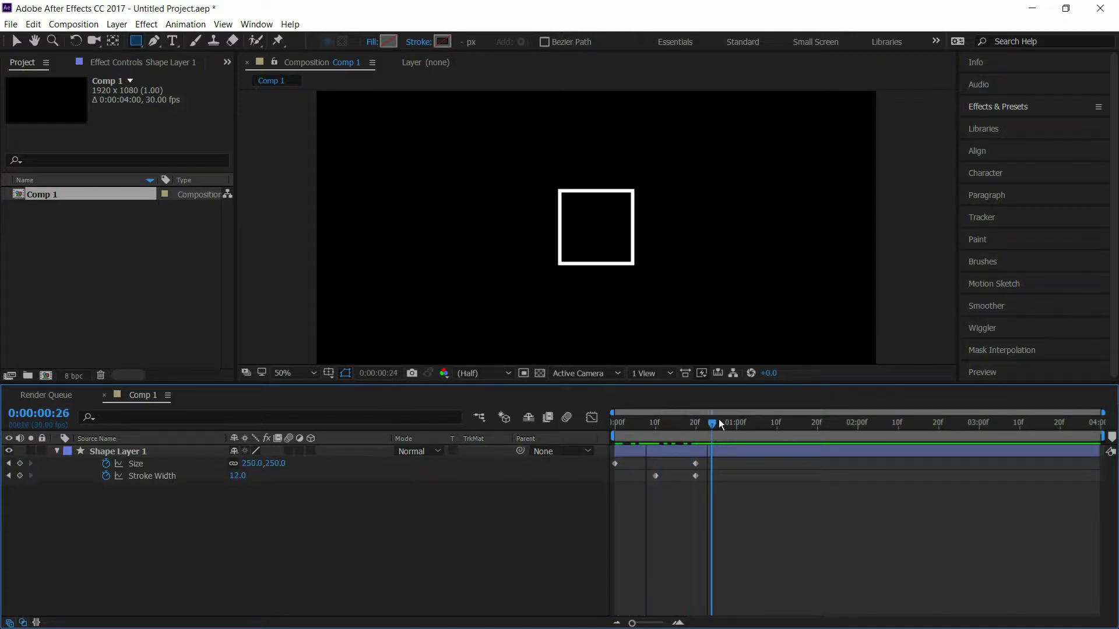
{"action": "left_click_drag", "start_coordinate": [707, 503], "coordinate": [616, 456]}
Step: Apply Easy Ease and raise the 20f Size keyframe's influence to 100% in the speed graph
{"action": "key", "text": "F9"}
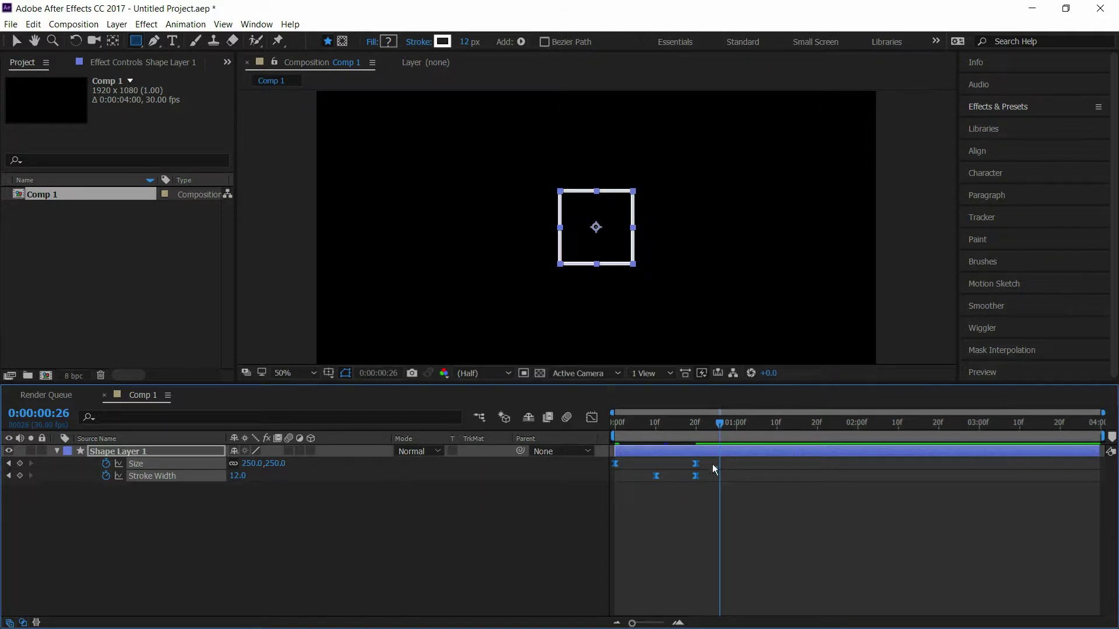
{"action": "left_click_drag", "start_coordinate": [712, 457], "coordinate": [603, 469]}
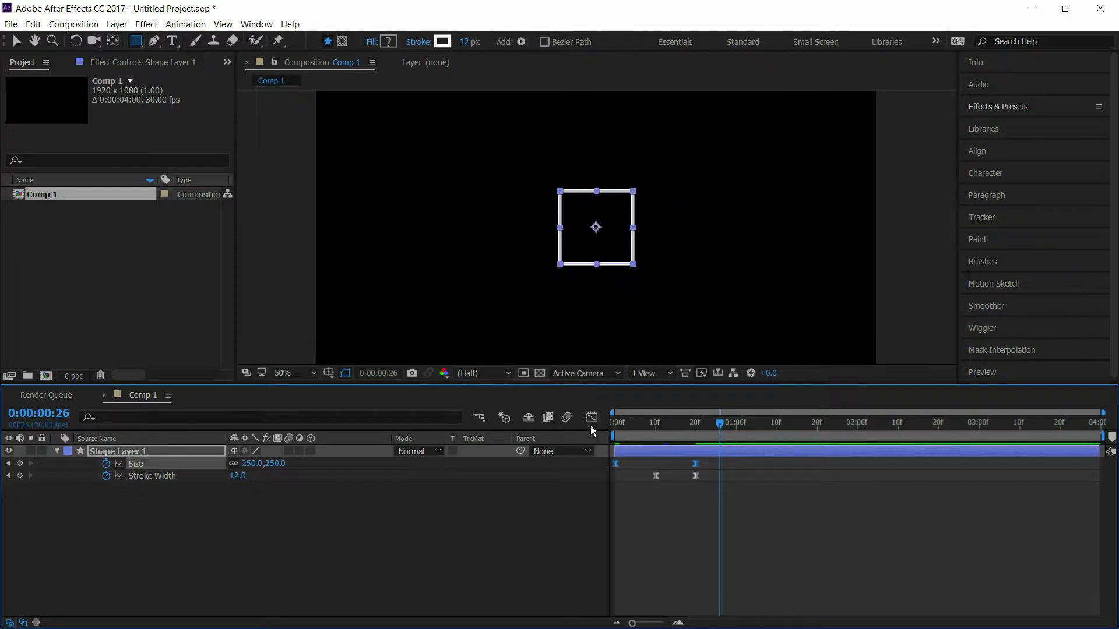
{"action": "left_click", "coordinate": [592, 417]}
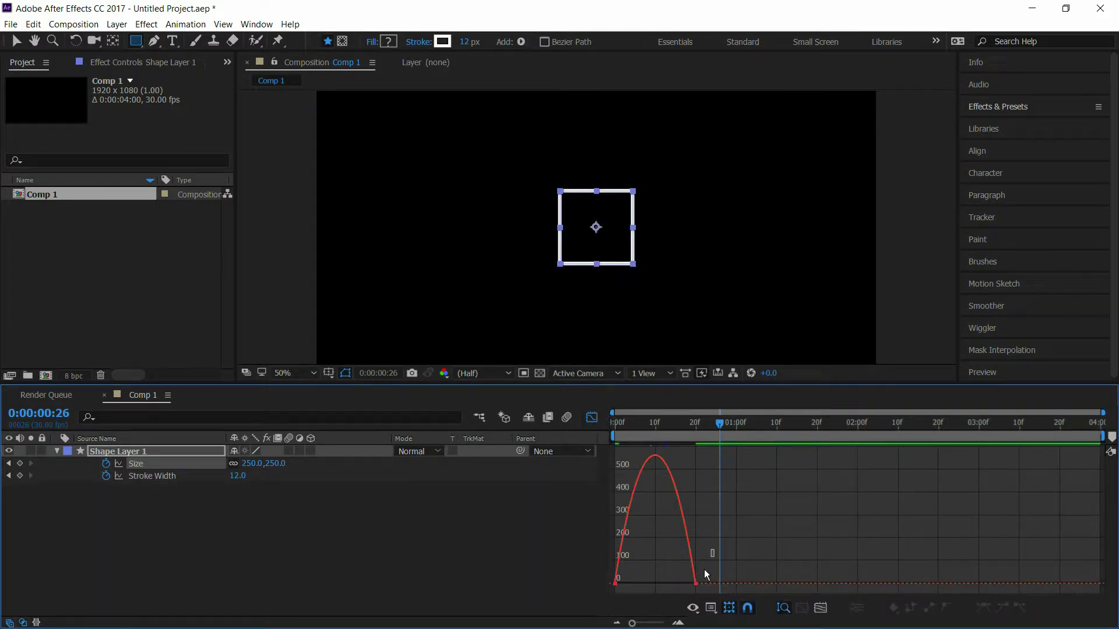
{"action": "left_click_drag", "start_coordinate": [705, 574], "coordinate": [680, 594]}
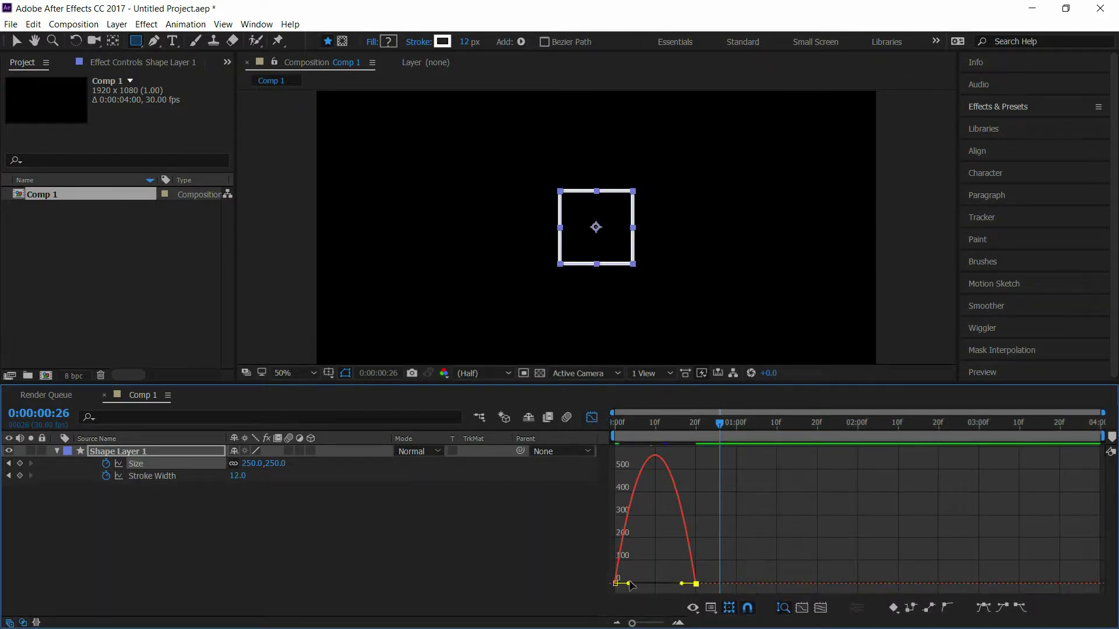
{"action": "mouse_move", "coordinate": [628, 583]}
{"action": "left_mouse_down"}
{"action": "mouse_move", "coordinate": [616, 583]}
{"action": "mouse_move", "coordinate": [649, 585]}
{"action": "left_mouse_up"}
{"action": "left_click", "coordinate": [592, 418]}
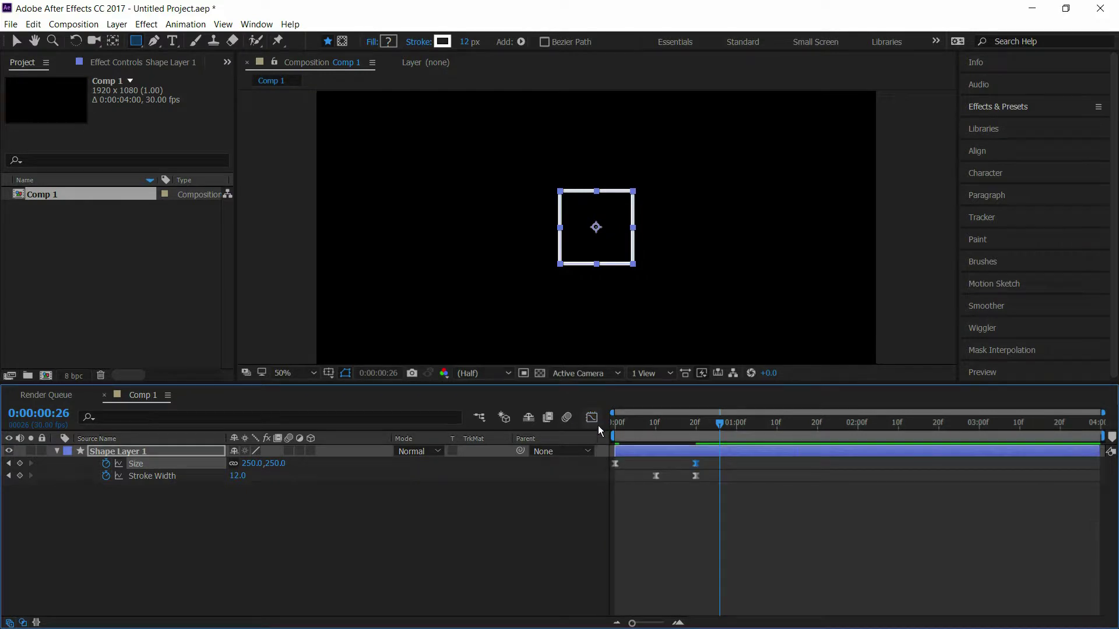
Step: Preview the square's pop-out animation from the start
{"action": "left_click_drag", "start_coordinate": [721, 427], "coordinate": [589, 422]}
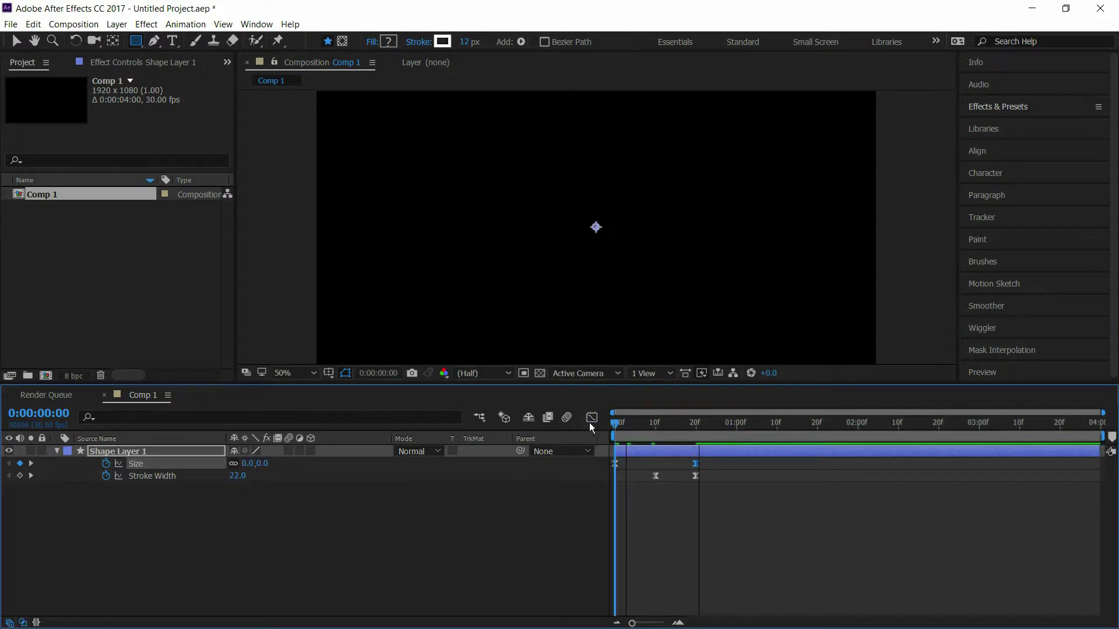
{"action": "key", "text": "space"}
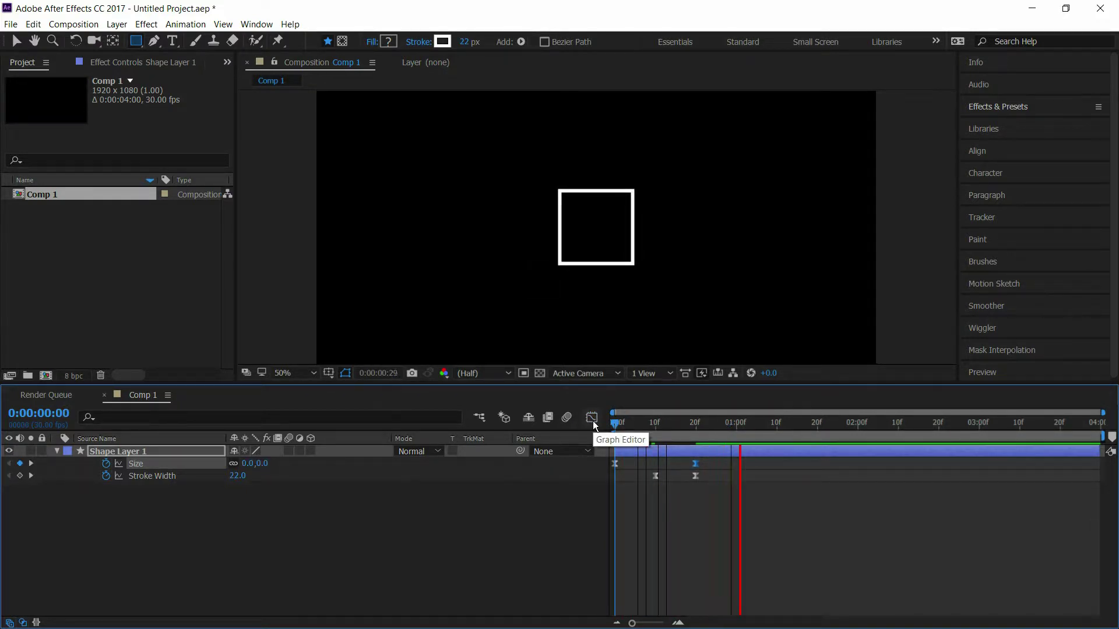
{"action": "key", "text": "space"}
Step: Add a text layer reading 'YOUR' and 'TEXT' on two lines
{"action": "right_click", "coordinate": [407, 523]}
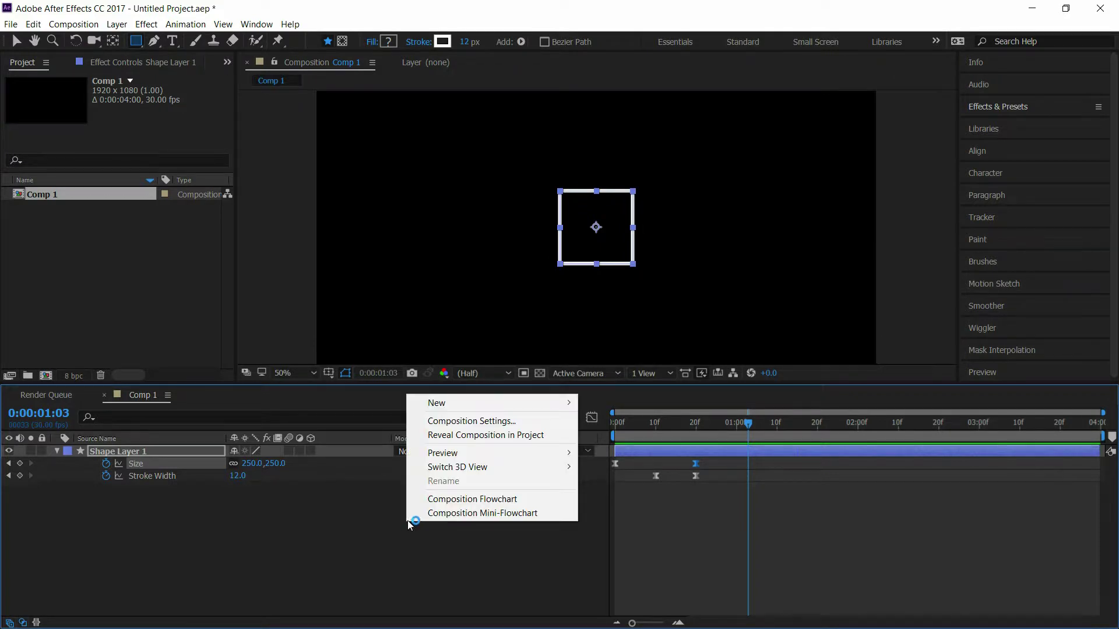
{"action": "mouse_move", "coordinate": [469, 398]}
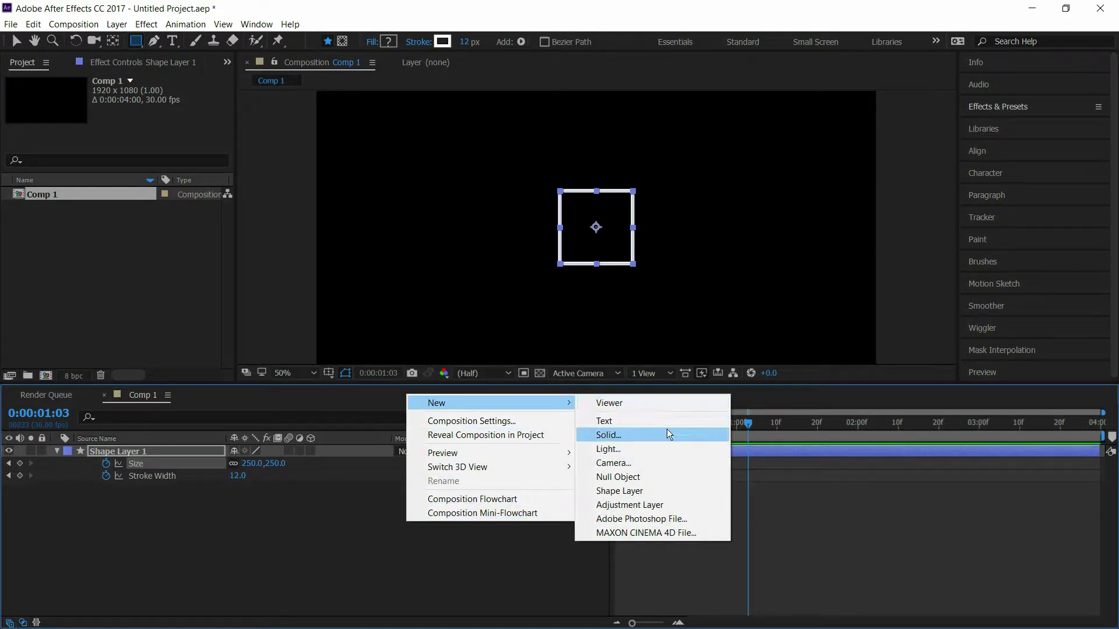
{"action": "left_click", "coordinate": [664, 421]}
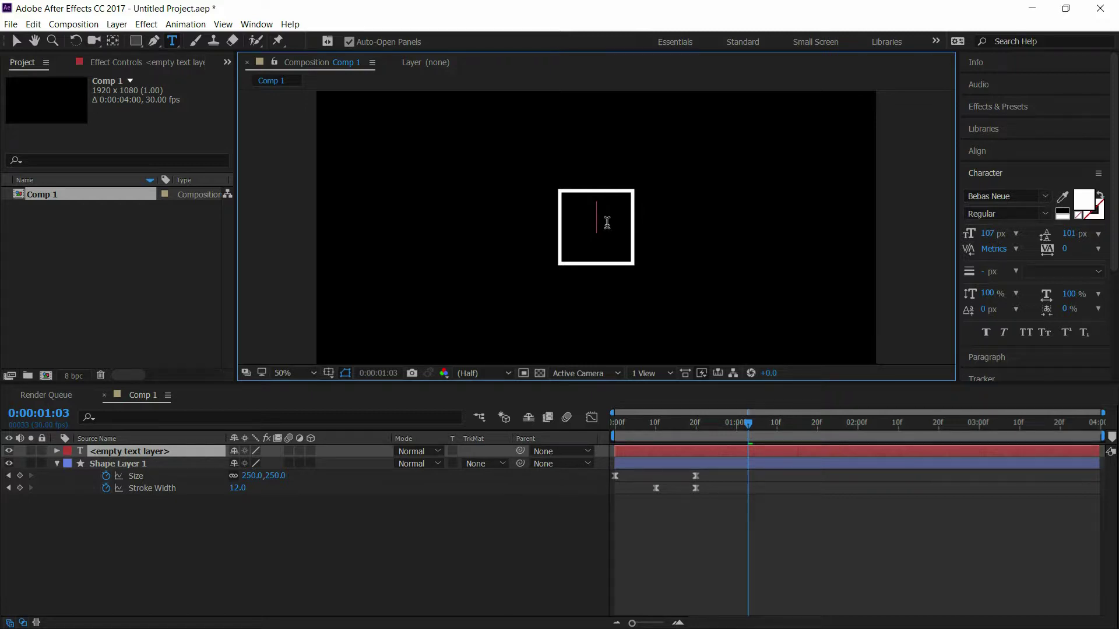
{"action": "type", "text": "your"}
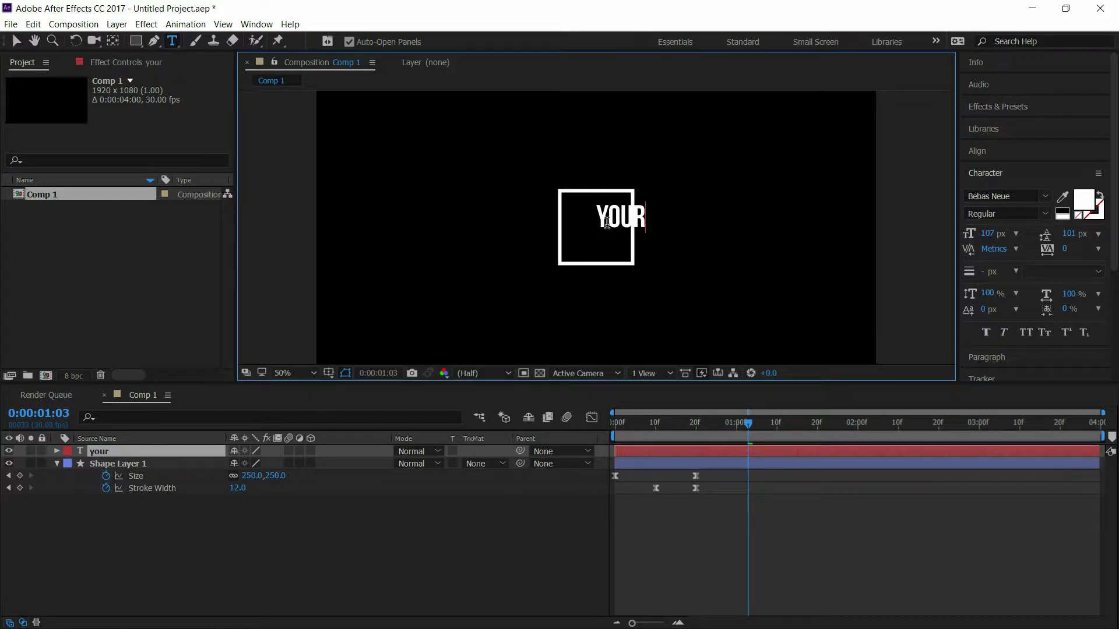
{"action": "key", "text": "Return"}
{"action": "type", "text": "text"}
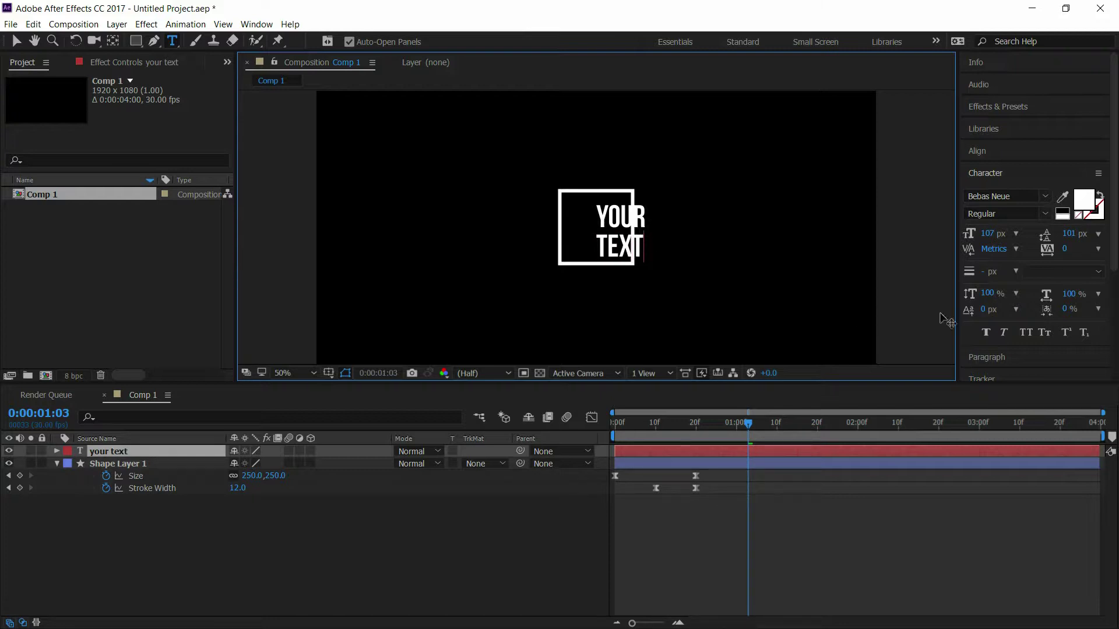
{"action": "left_click", "coordinate": [983, 153]}
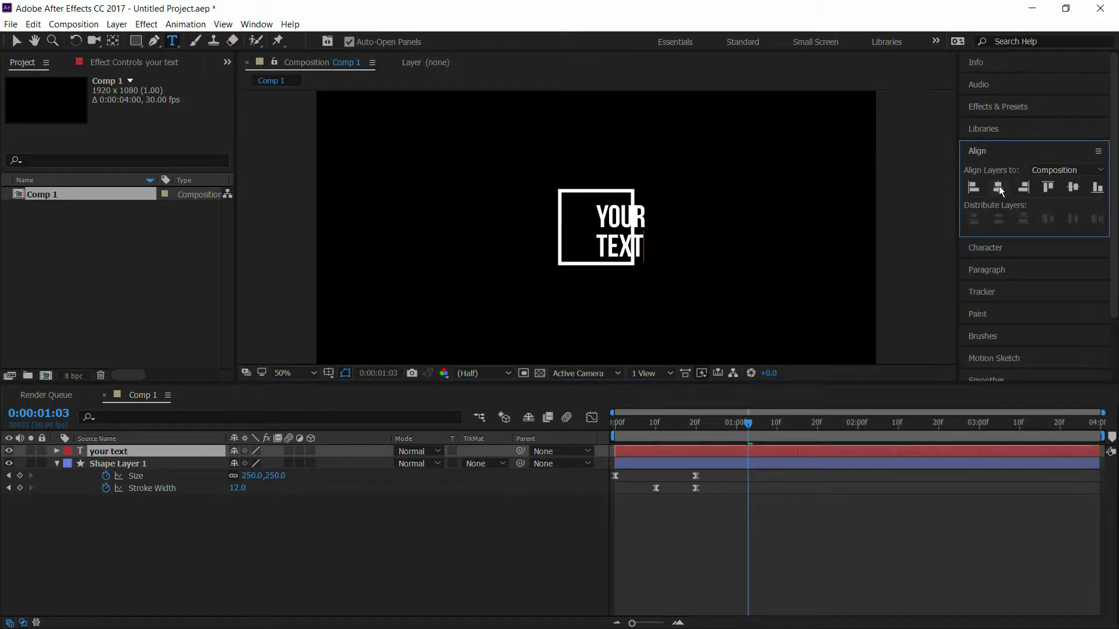
Step: Align the YOUR TEXT layer to the composition's horizontal and vertical centre
{"action": "left_click", "coordinate": [998, 187]}
{"action": "left_click", "coordinate": [1071, 187]}
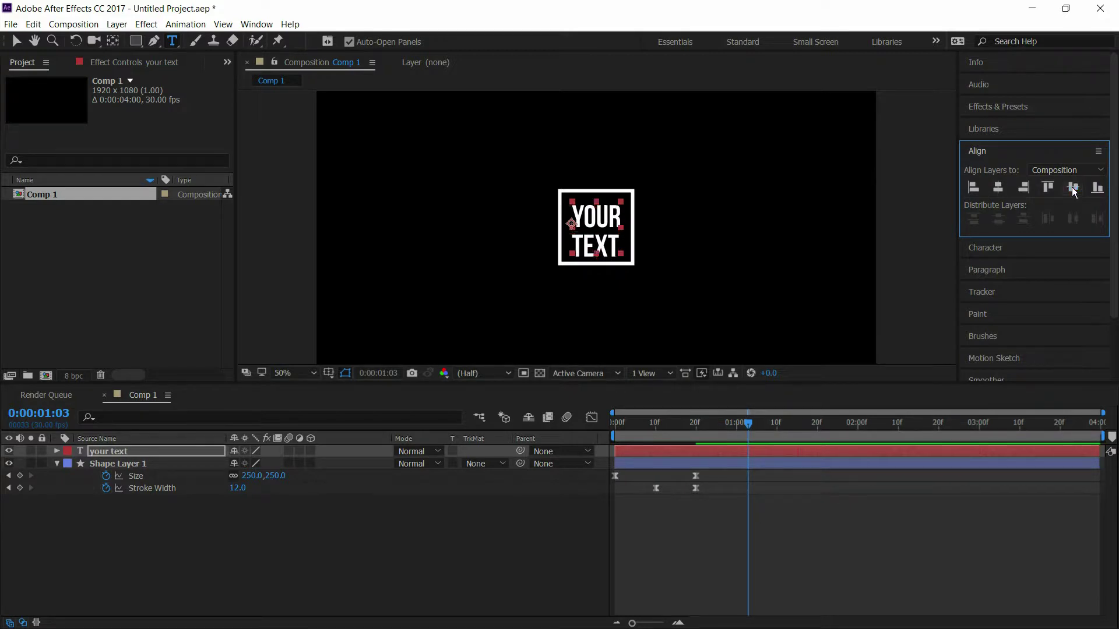
{"action": "left_click", "coordinate": [979, 152]}
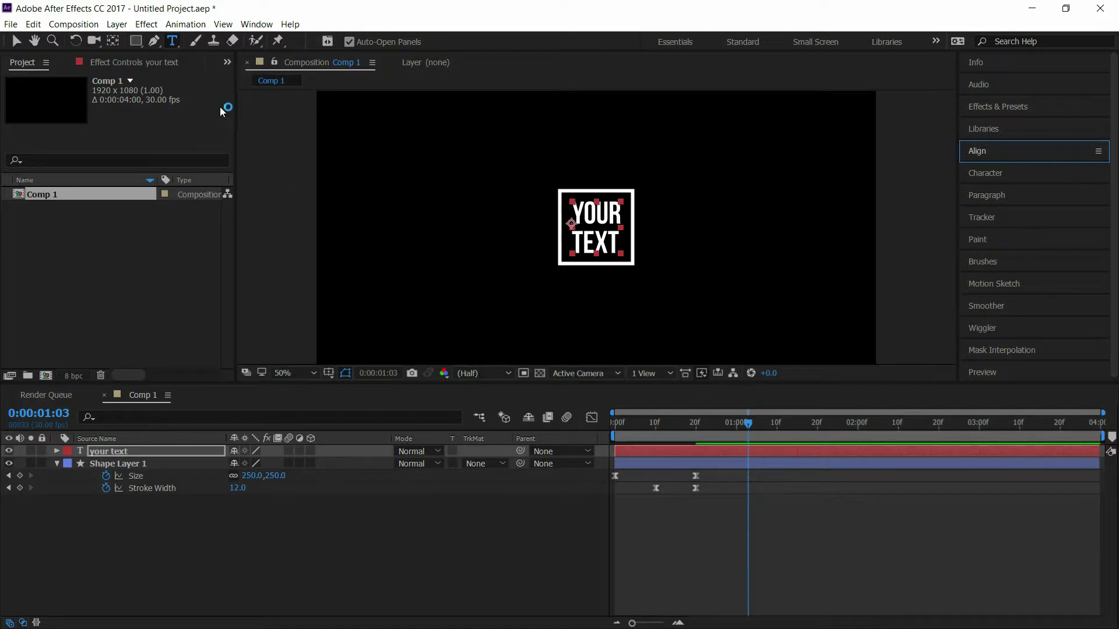
{"action": "left_click", "coordinate": [136, 41]}
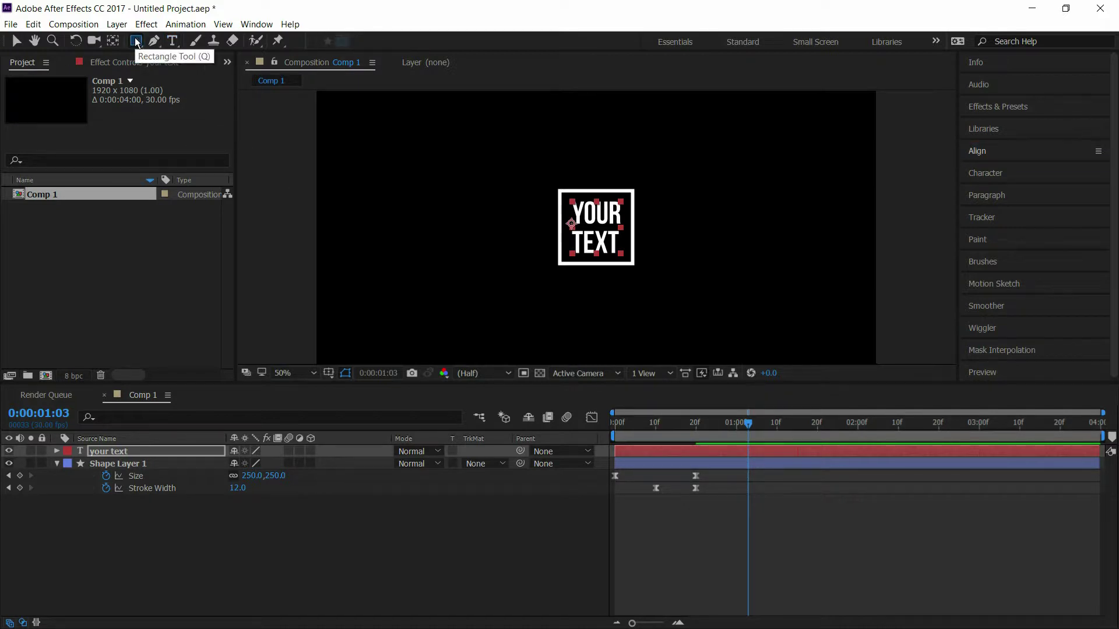
Step: Draw a rectangular mask closely framing YOUR TEXT while zoomed in to 200%
{"action": "key", "text": "period"}
{"action": "key", "text": "period"}
{"action": "key", "text": "period"}
{"action": "key", "text": "period"}
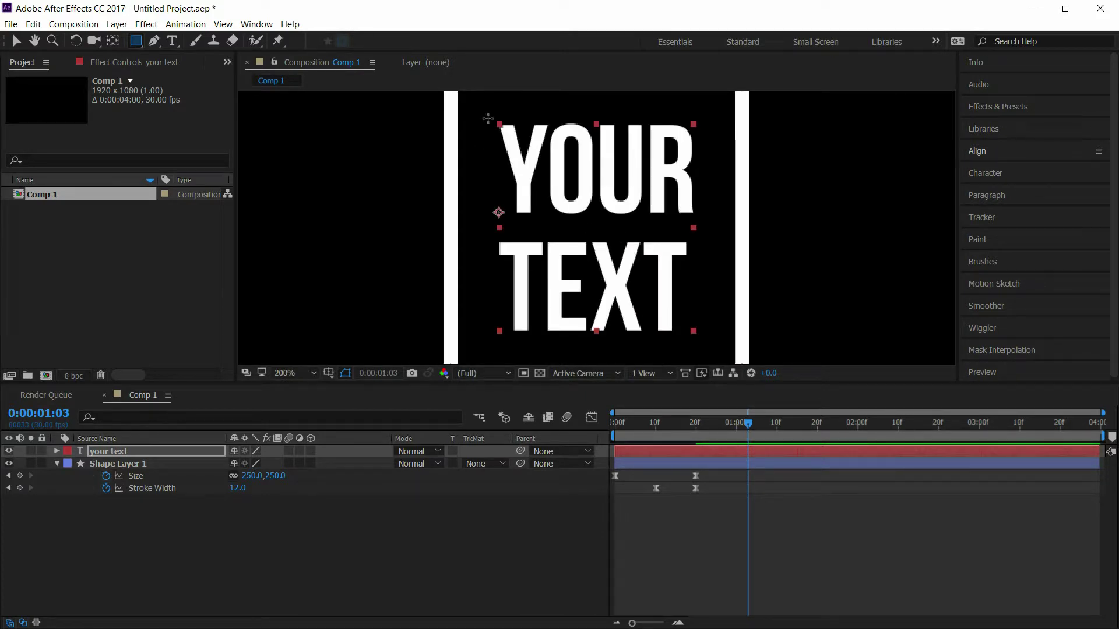
{"action": "left_click_drag", "start_coordinate": [487, 118], "coordinate": [700, 340]}
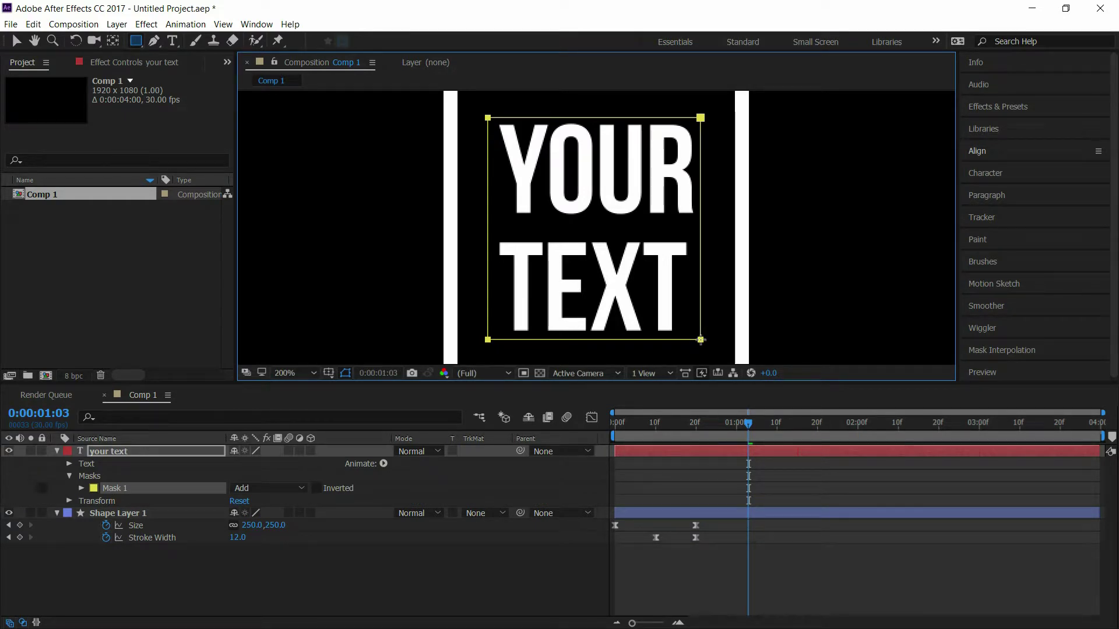
{"action": "key", "text": "comma"}
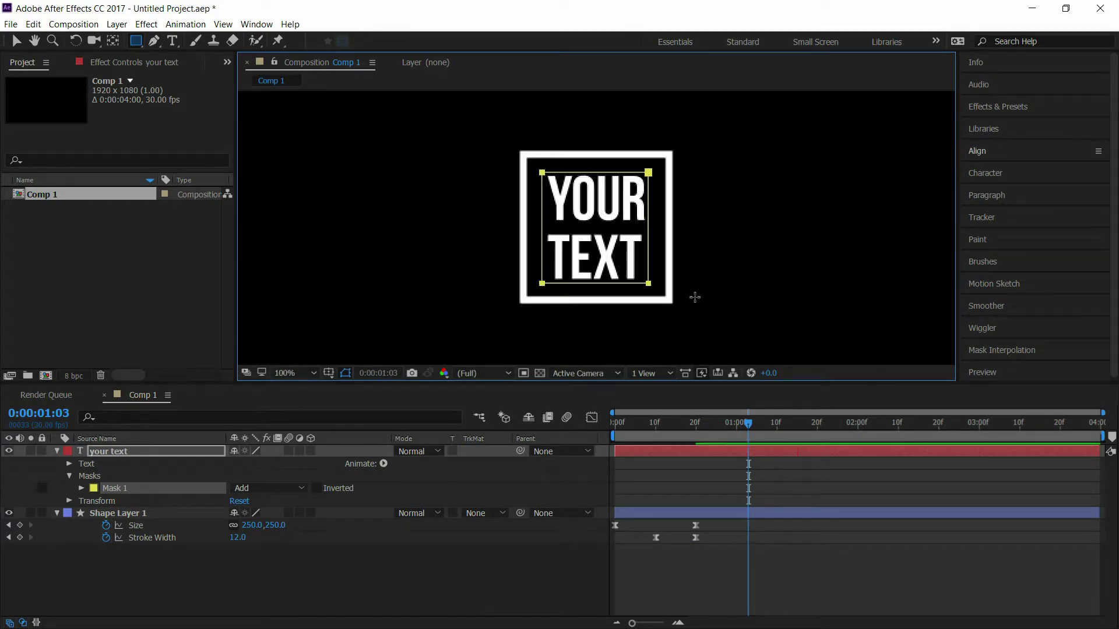
{"action": "left_click_drag", "start_coordinate": [670, 420], "coordinate": [586, 425]}
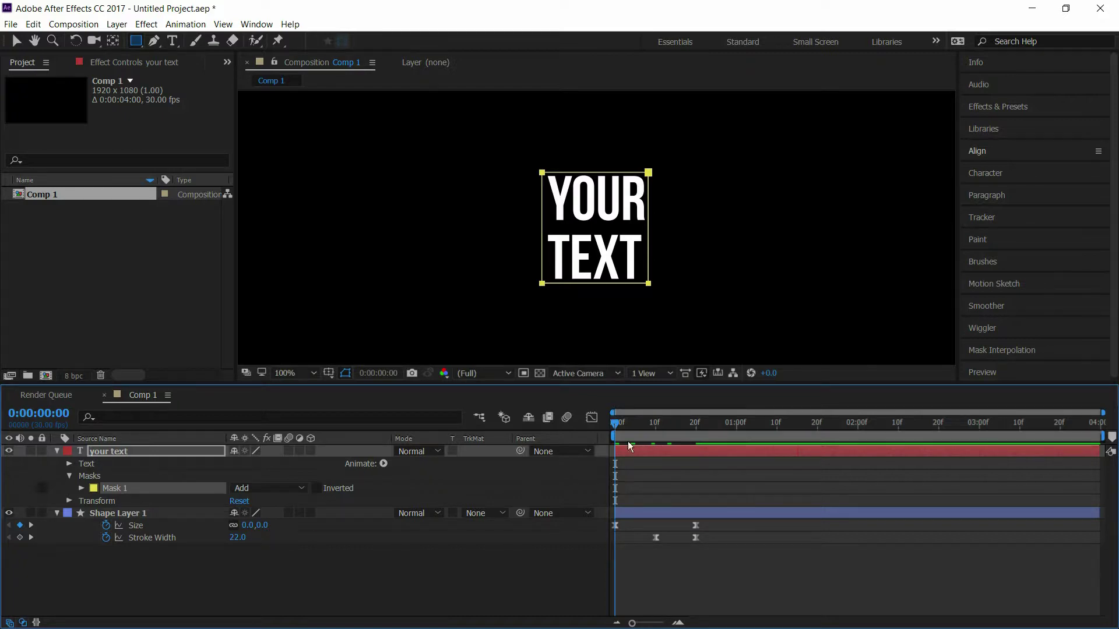
{"action": "left_click", "coordinate": [655, 427]}
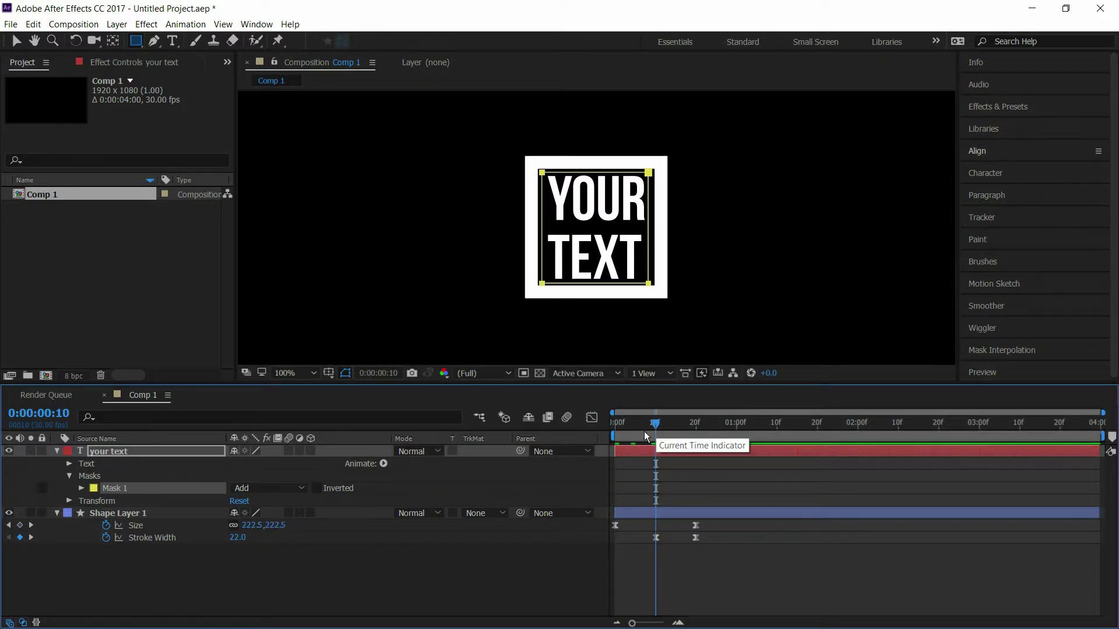
Step: Add a Position text animator and keyframe it at 0,-214 at frame 10
{"action": "left_click", "coordinate": [385, 464]}
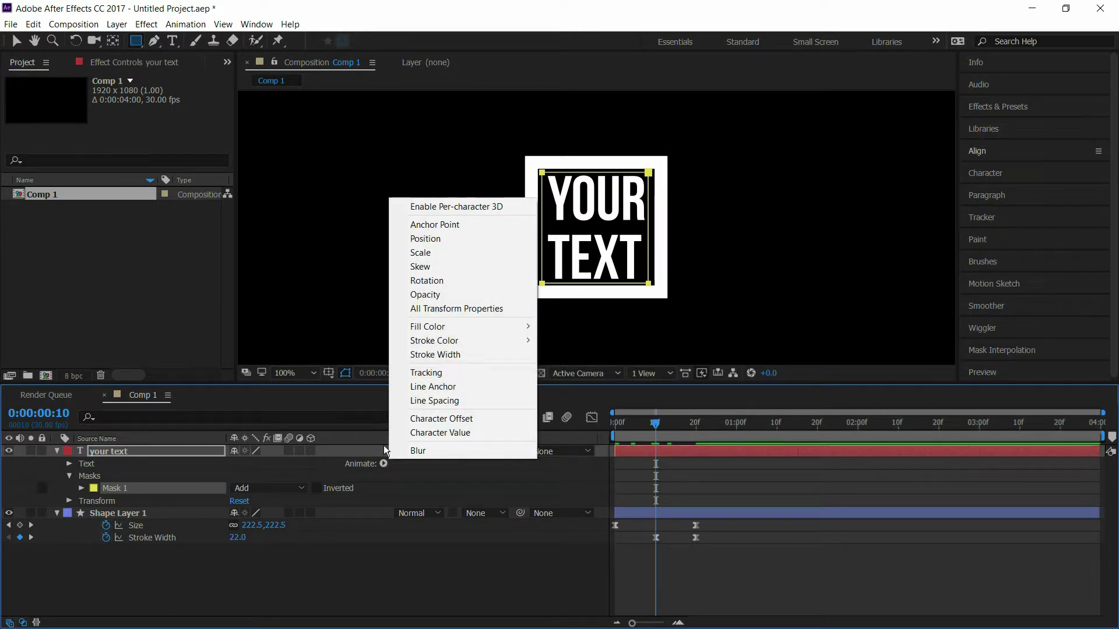
{"action": "left_click", "coordinate": [426, 239]}
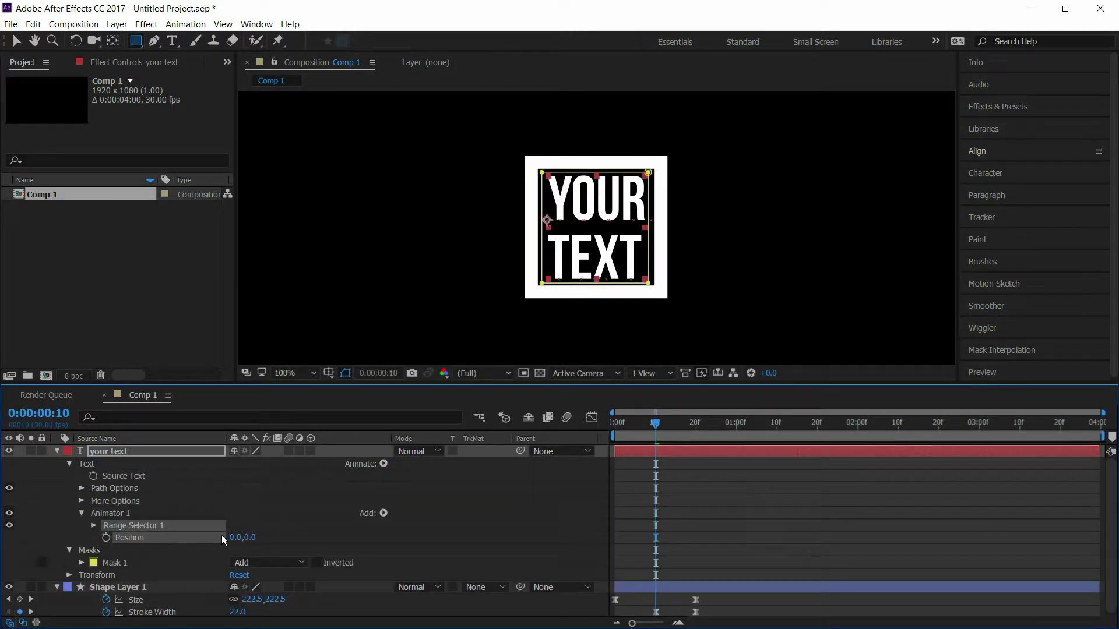
{"action": "left_click", "coordinate": [106, 538]}
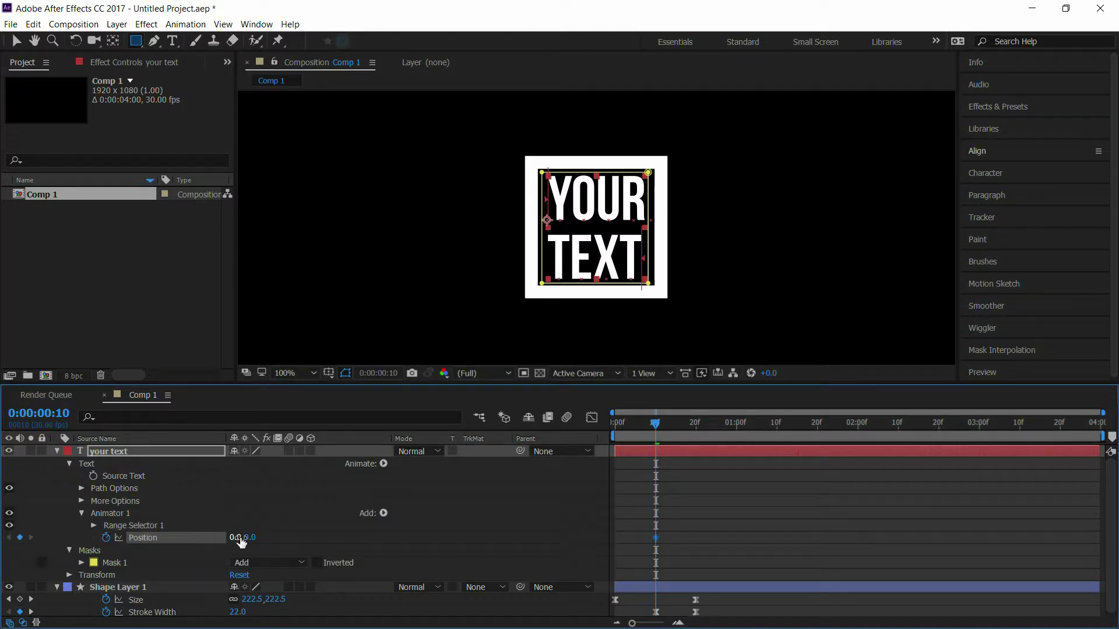
{"action": "left_click_drag", "start_coordinate": [250, 538], "coordinate": [85, 552]}
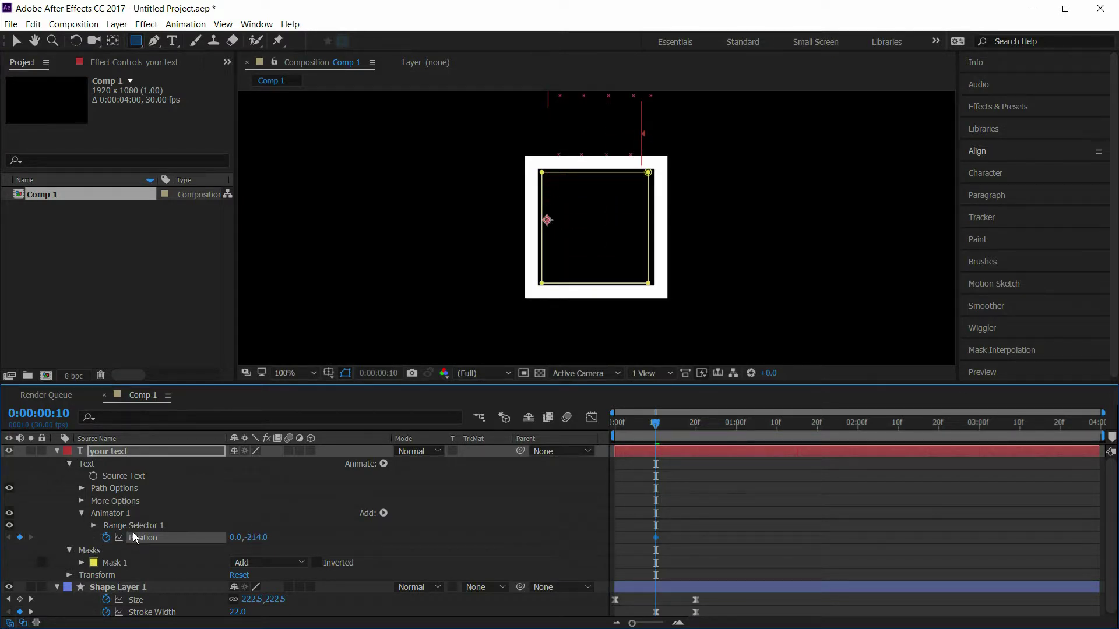
Step: Keyframe the animator's Position at 0,0 at the one-second mark
{"action": "left_click", "coordinate": [735, 431]}
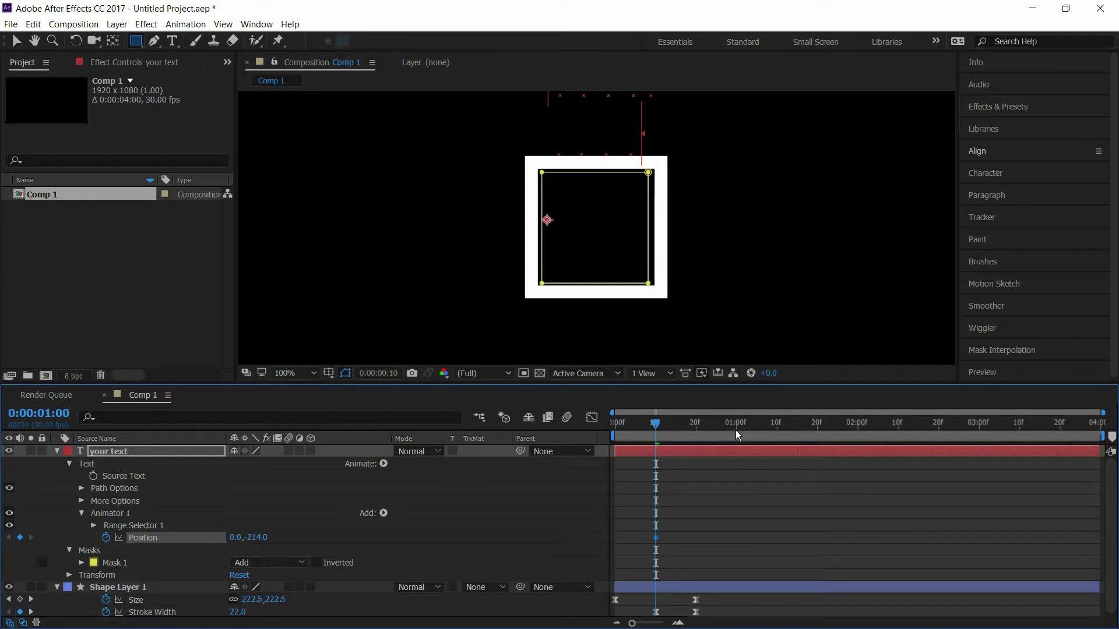
{"action": "left_click", "coordinate": [256, 538]}
{"action": "type", "text": "0"}
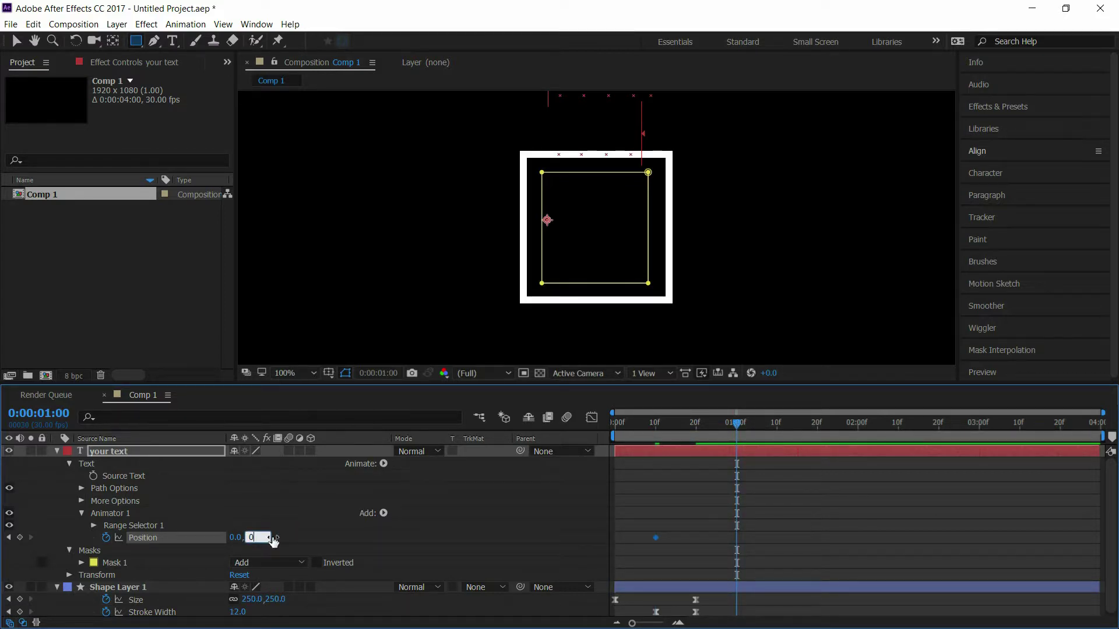
{"action": "left_click", "coordinate": [123, 454]}
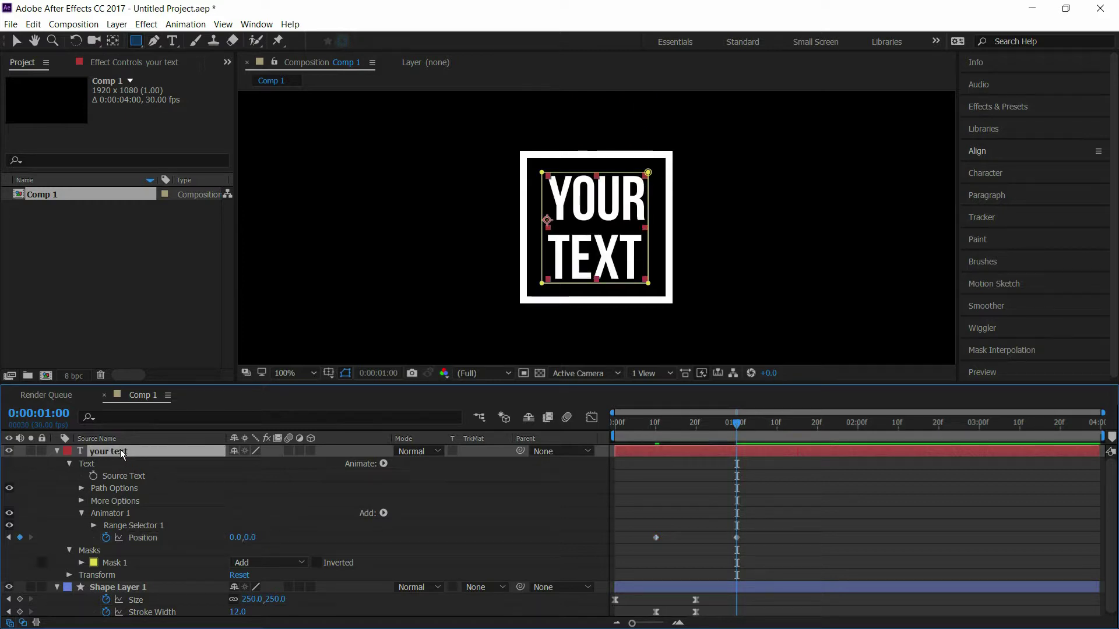
{"action": "left_click", "coordinate": [56, 451]}
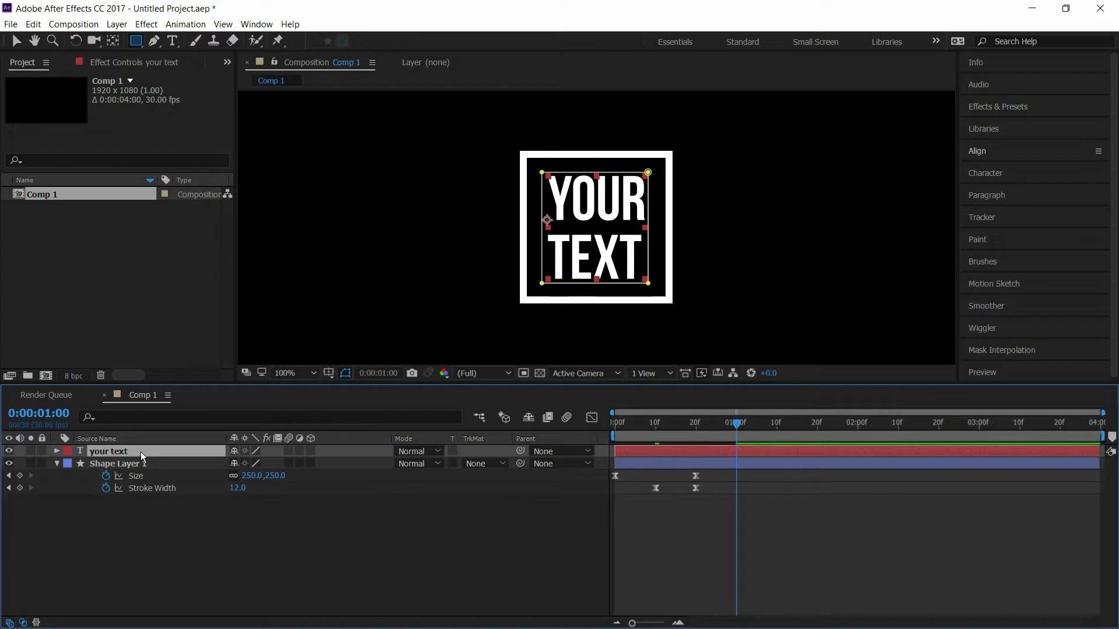
{"action": "key", "text": "p"}
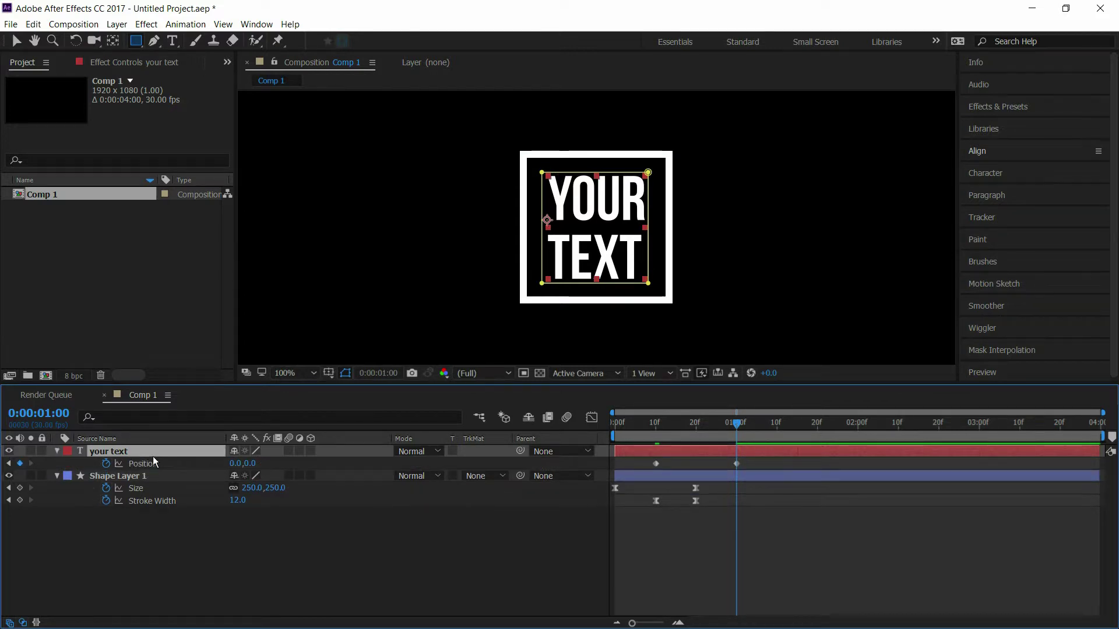
Step: Easy-ease both Position keyframes and raise the 1s keyframe's influence to 98.20%
{"action": "left_click_drag", "start_coordinate": [753, 463], "coordinate": [639, 467]}
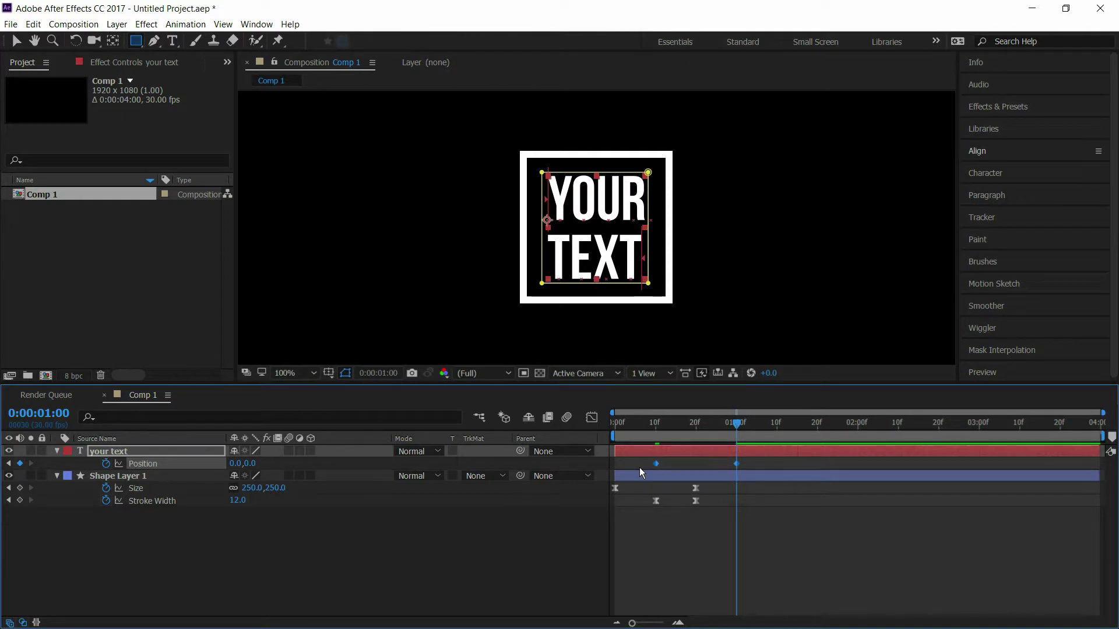
{"action": "key", "text": "F9"}
{"action": "left_click", "coordinate": [592, 418]}
{"action": "left_click_drag", "start_coordinate": [778, 561], "coordinate": [714, 554]}
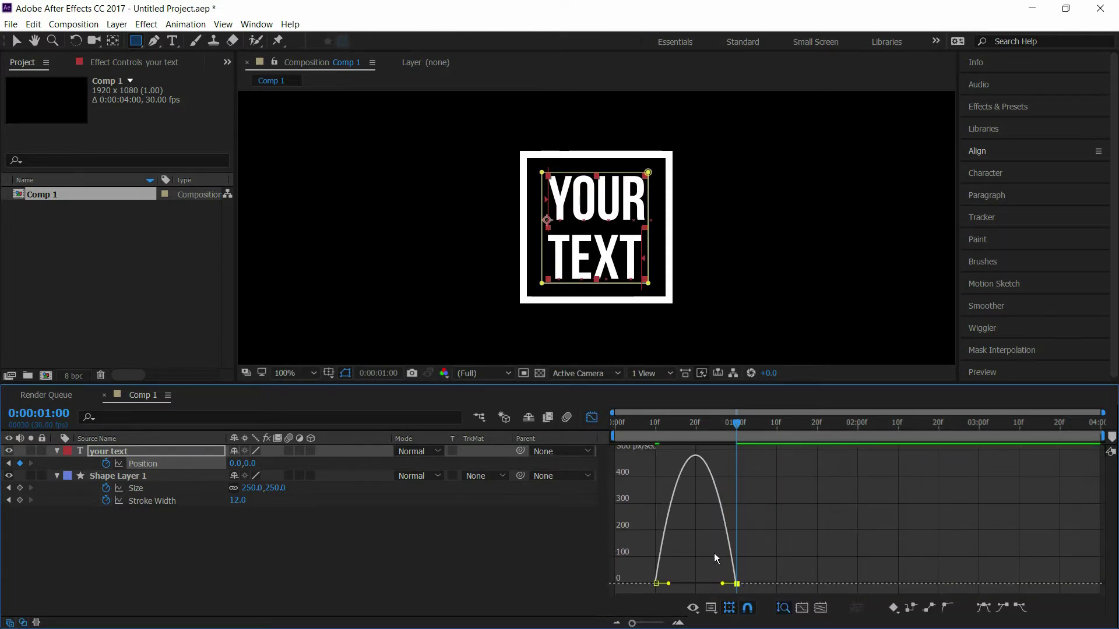
{"action": "left_click_drag", "start_coordinate": [668, 584], "coordinate": [697, 589]}
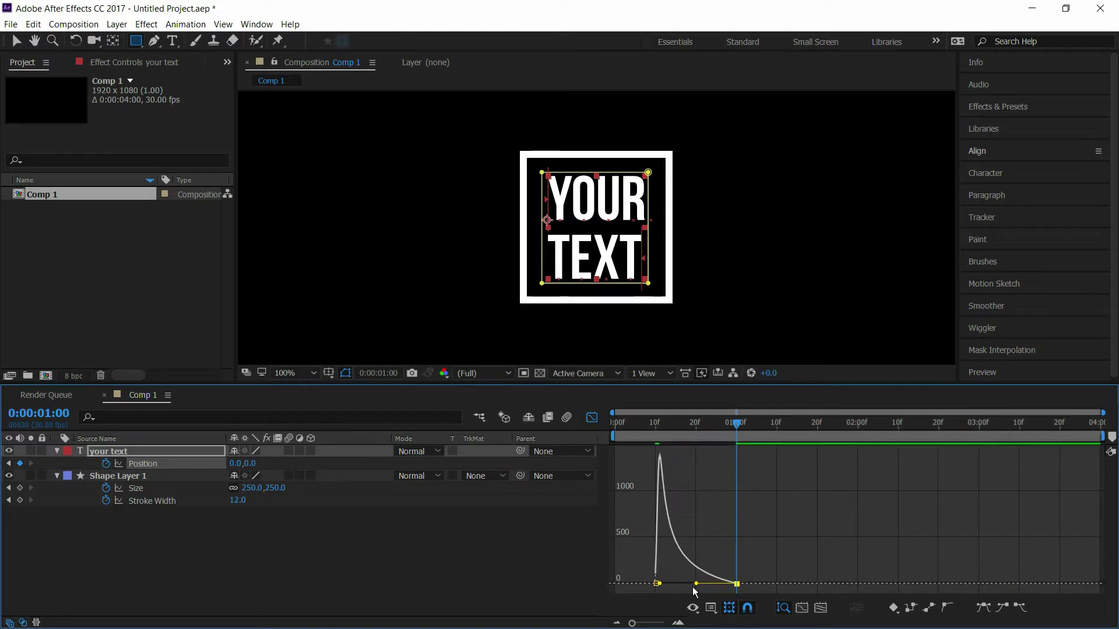
{"action": "left_click", "coordinate": [590, 417]}
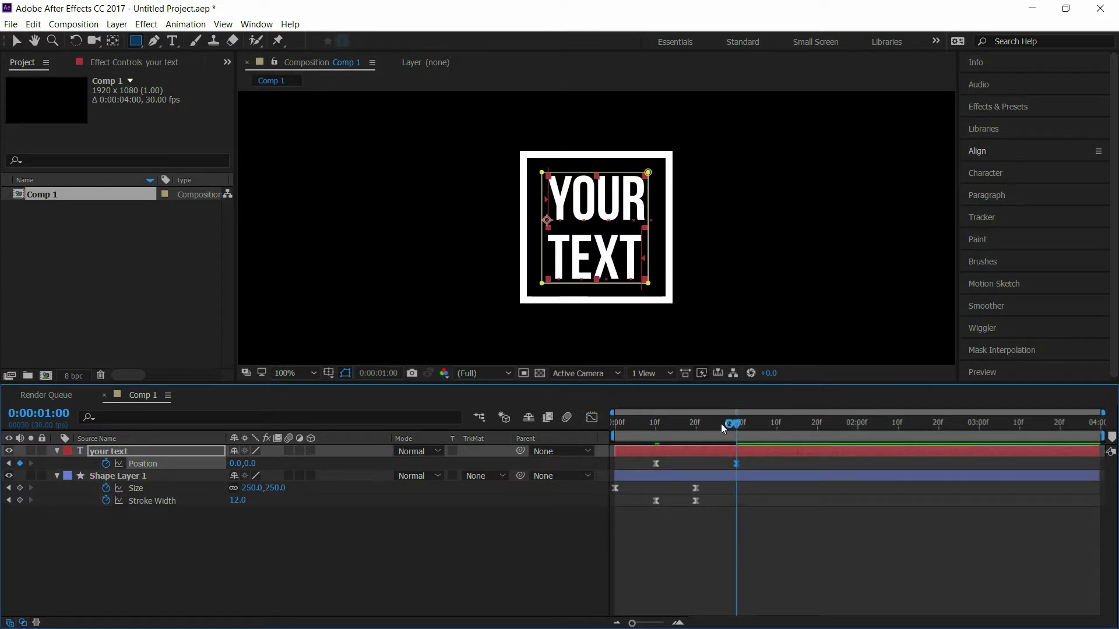
Step: Preview the intro from 0, then add a text Position keyframe at 0:00:03:00
{"action": "left_click_drag", "start_coordinate": [721, 424], "coordinate": [609, 432]}
{"action": "key", "text": "space"}
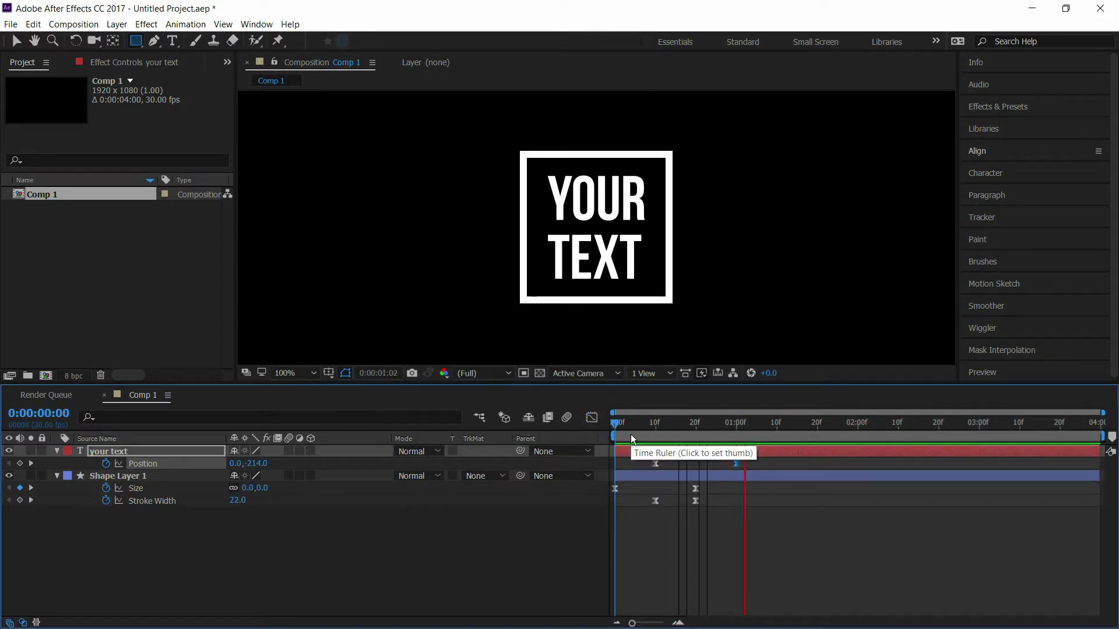
{"action": "key", "text": "space"}
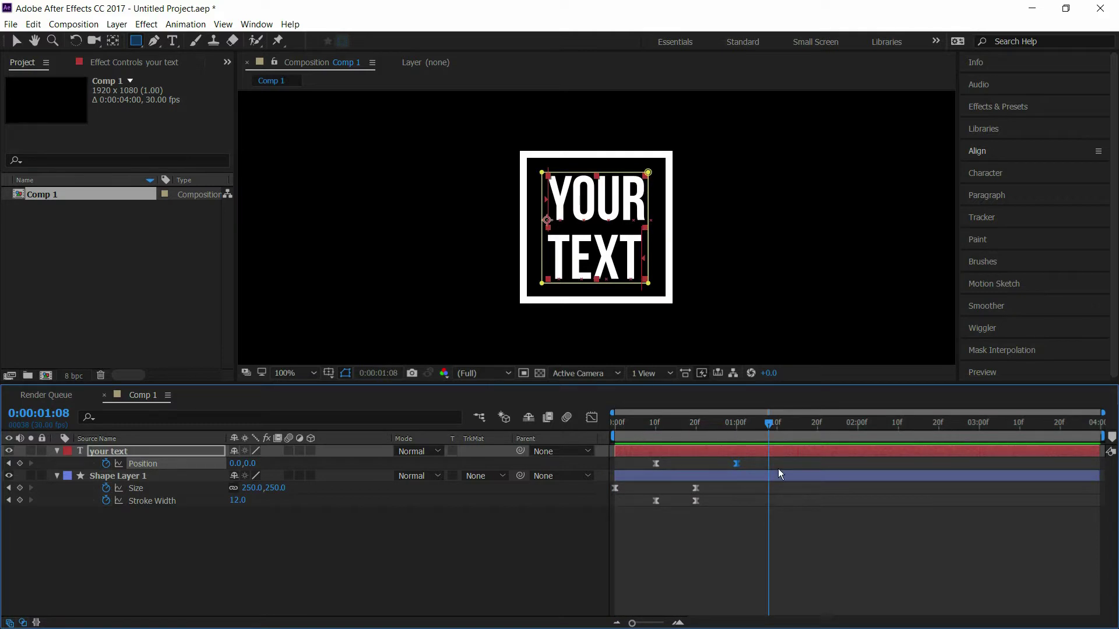
{"action": "left_click", "coordinate": [979, 425]}
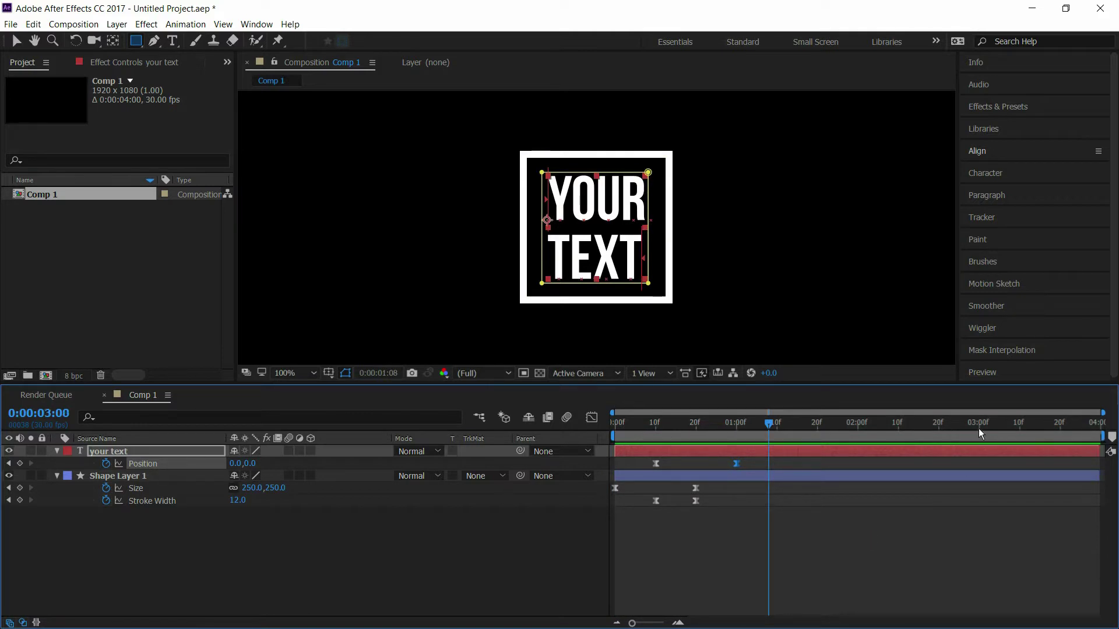
{"action": "left_click", "coordinate": [20, 464]}
Step: Keyframe the square's Size at 3:00, then at 3:20 drag the text down to Position 0,192
{"action": "left_click", "coordinate": [21, 488]}
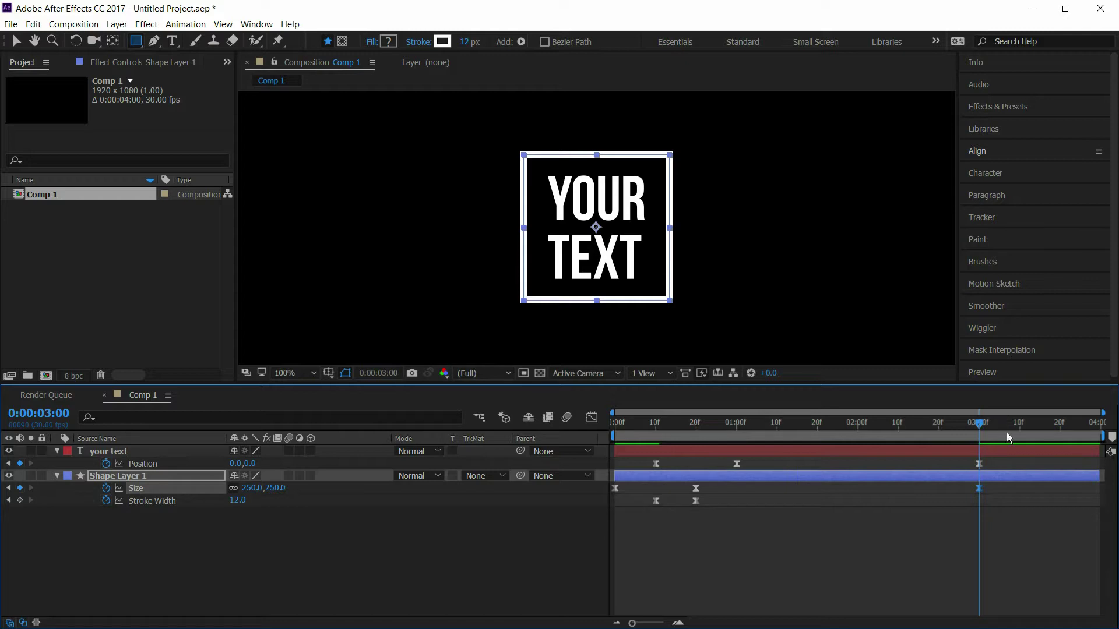
{"action": "left_click", "coordinate": [1059, 431]}
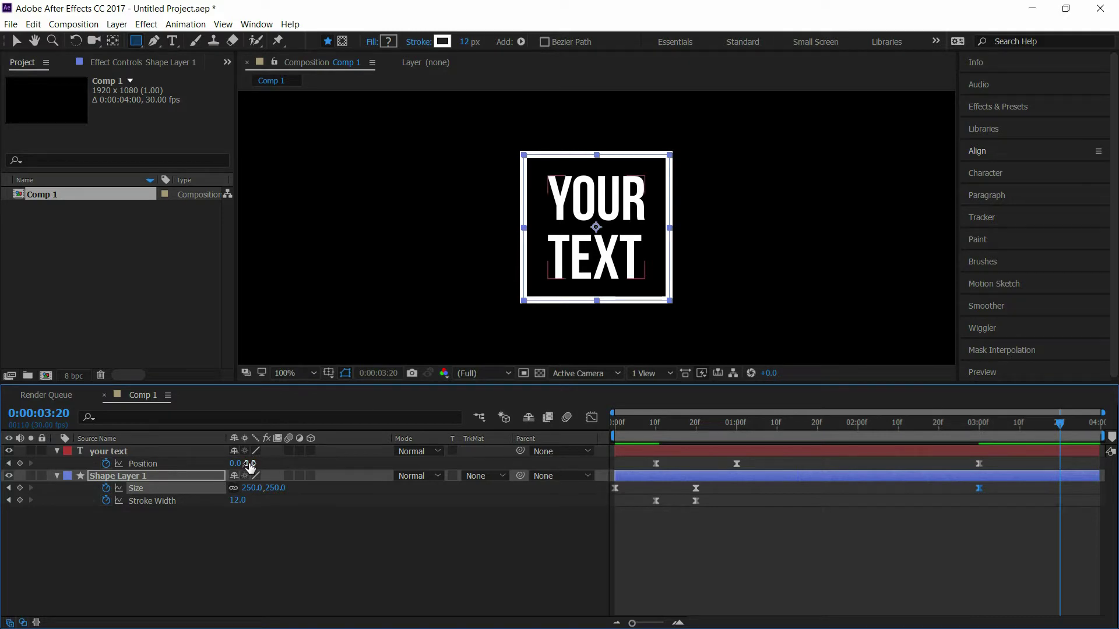
{"action": "left_click_drag", "start_coordinate": [247, 464], "coordinate": [251, 607]}
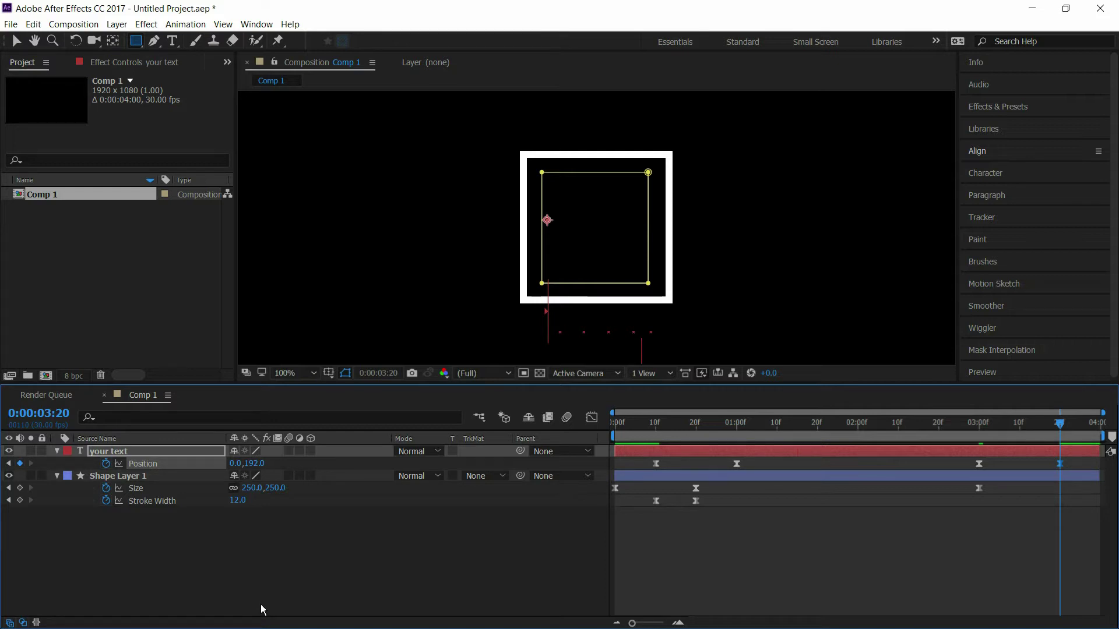
{"action": "left_click", "coordinate": [262, 603]}
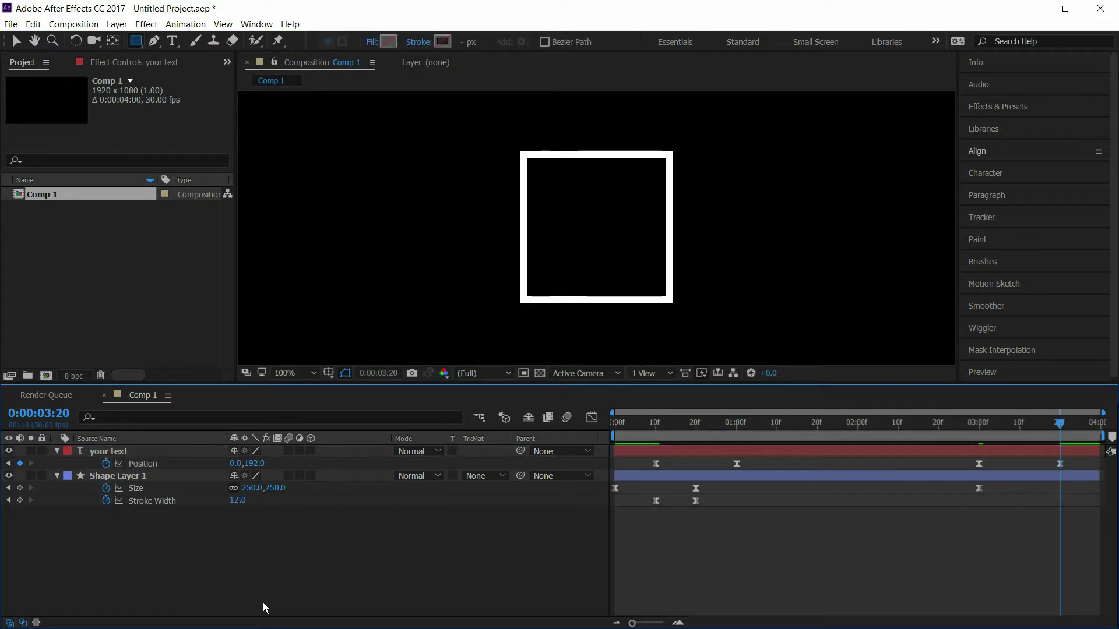
Step: At 3:20 set the square's Size to 300,300 and add a Stroke Width keyframe
{"action": "left_click", "coordinate": [276, 488]}
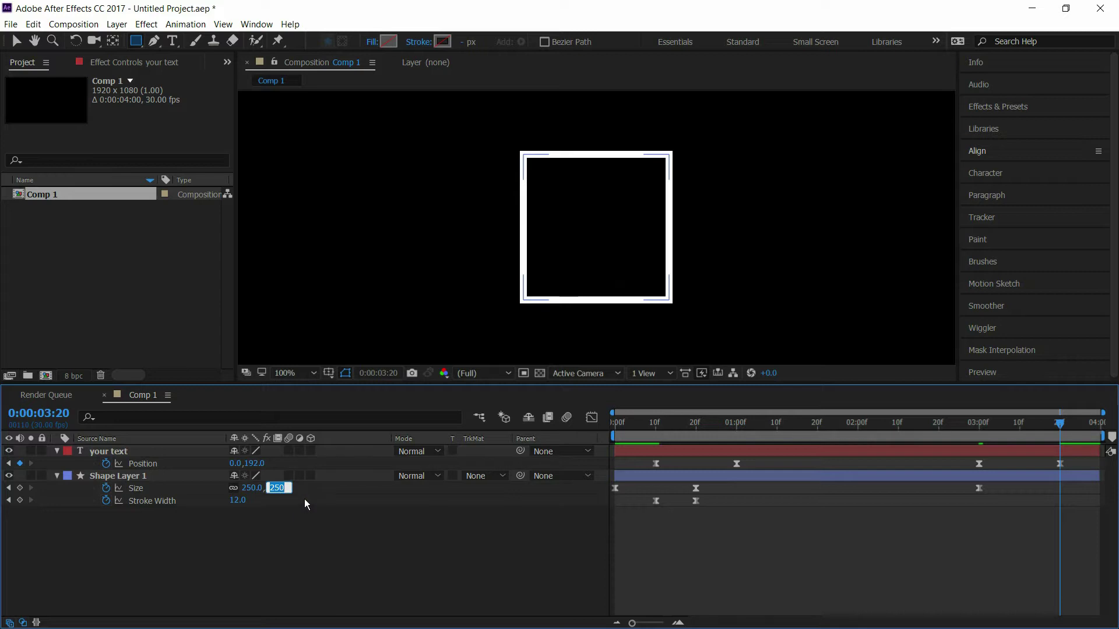
{"action": "type", "text": "300"}
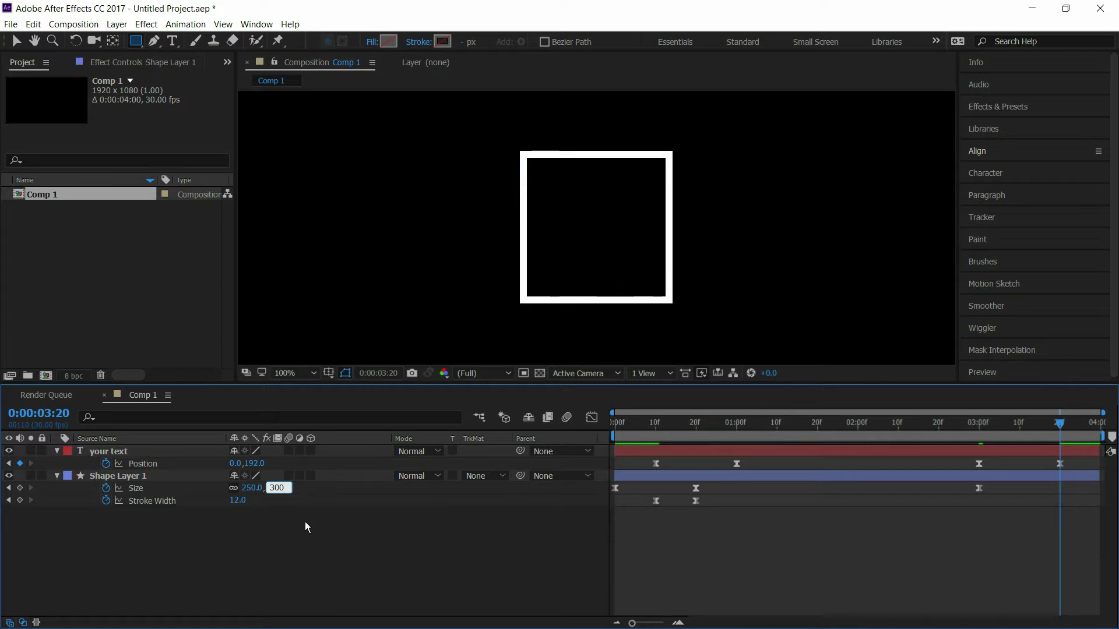
{"action": "key", "text": "Return"}
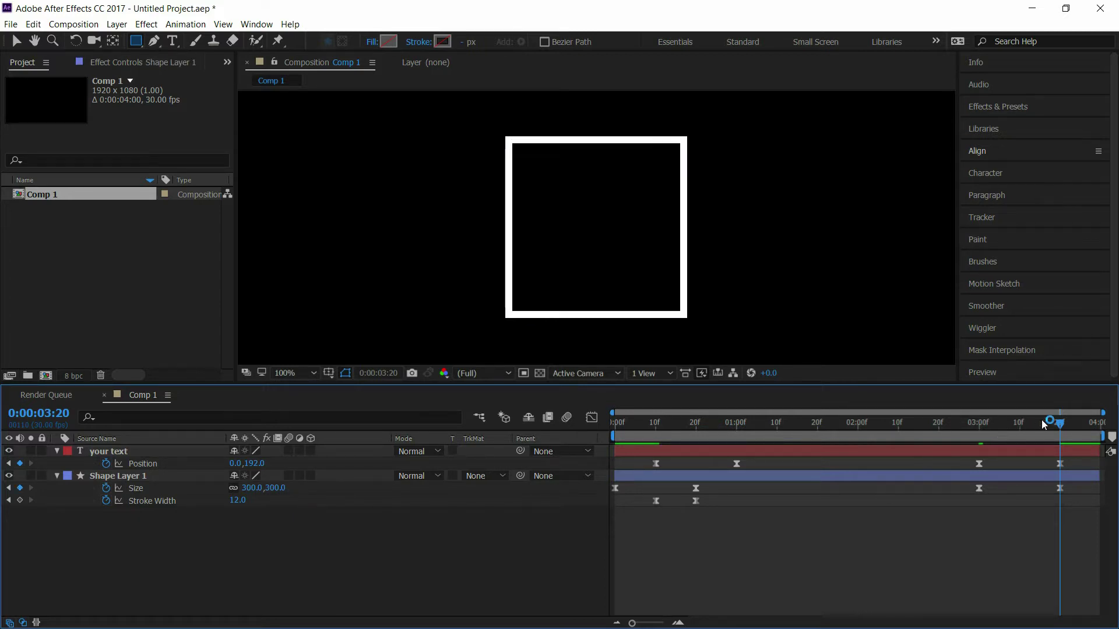
{"action": "left_click", "coordinate": [19, 500]}
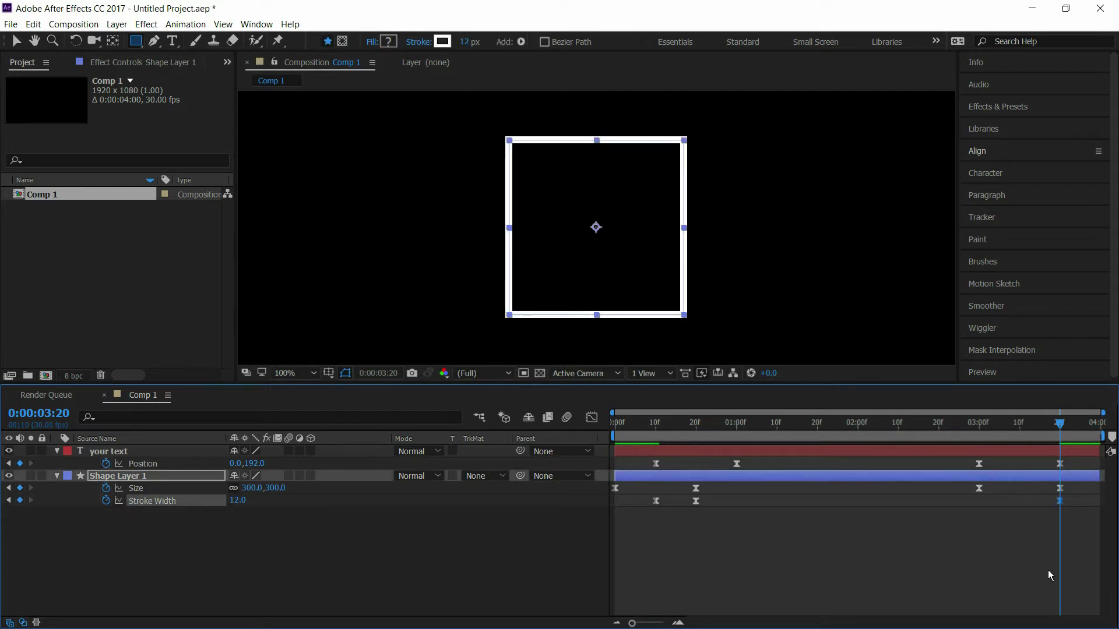
Step: Set Stroke Width to 0 at the last frame, 0:00:03:29
{"action": "left_click_drag", "start_coordinate": [1060, 424], "coordinate": [1115, 427]}
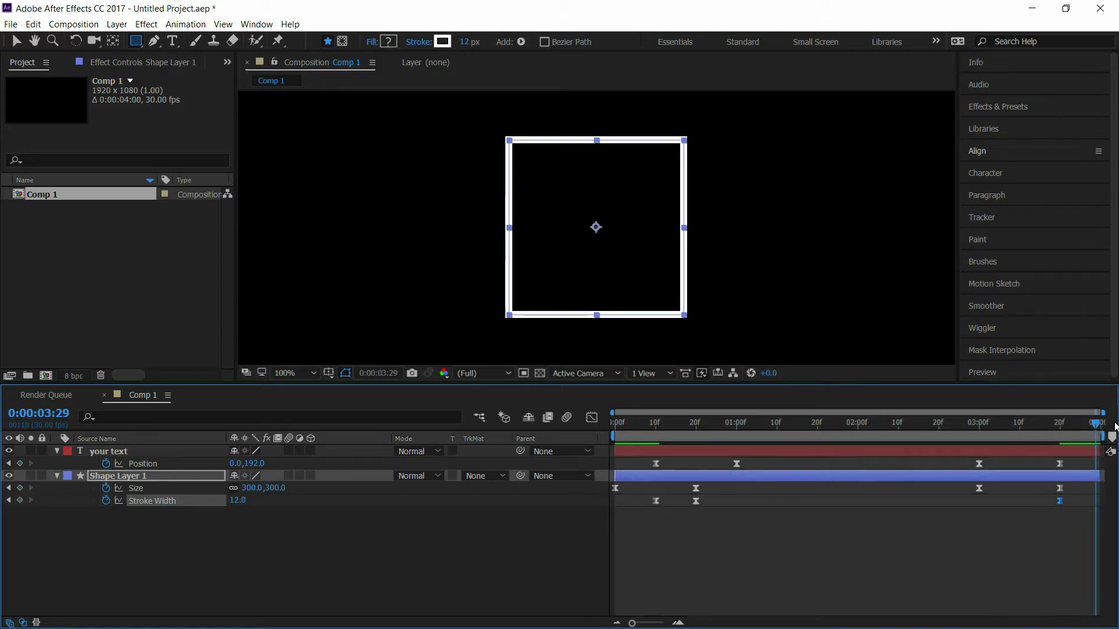
{"action": "left_click", "coordinate": [238, 501]}
{"action": "type", "text": "0"}
{"action": "key", "text": "Return"}
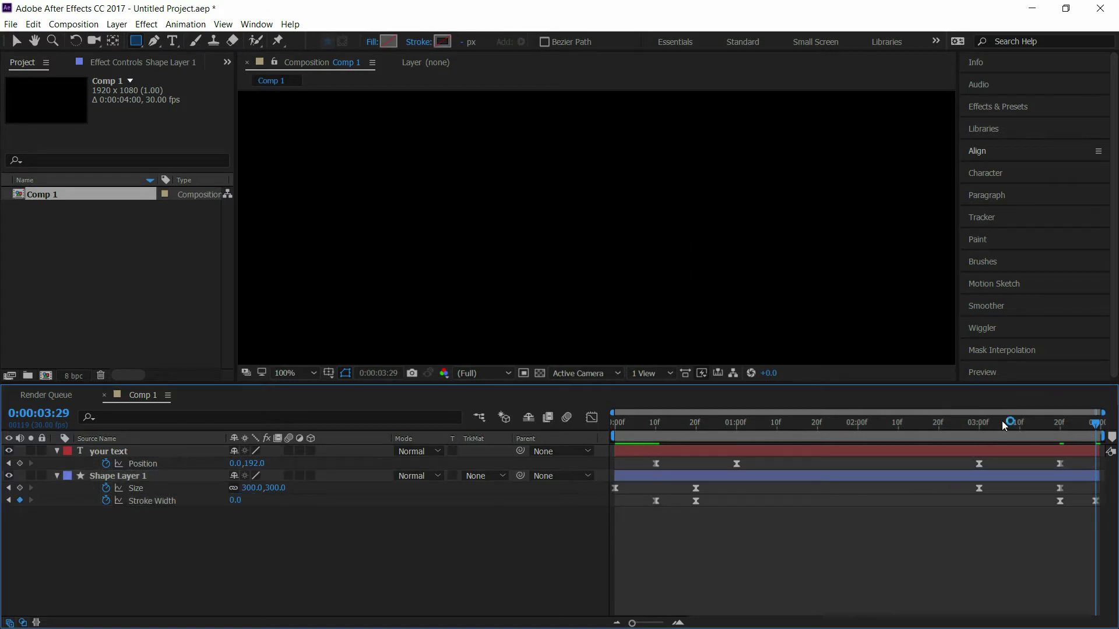
Step: Preview the exit animation from about 0:00:02:21
{"action": "left_click_drag", "start_coordinate": [1002, 420], "coordinate": [945, 427]}
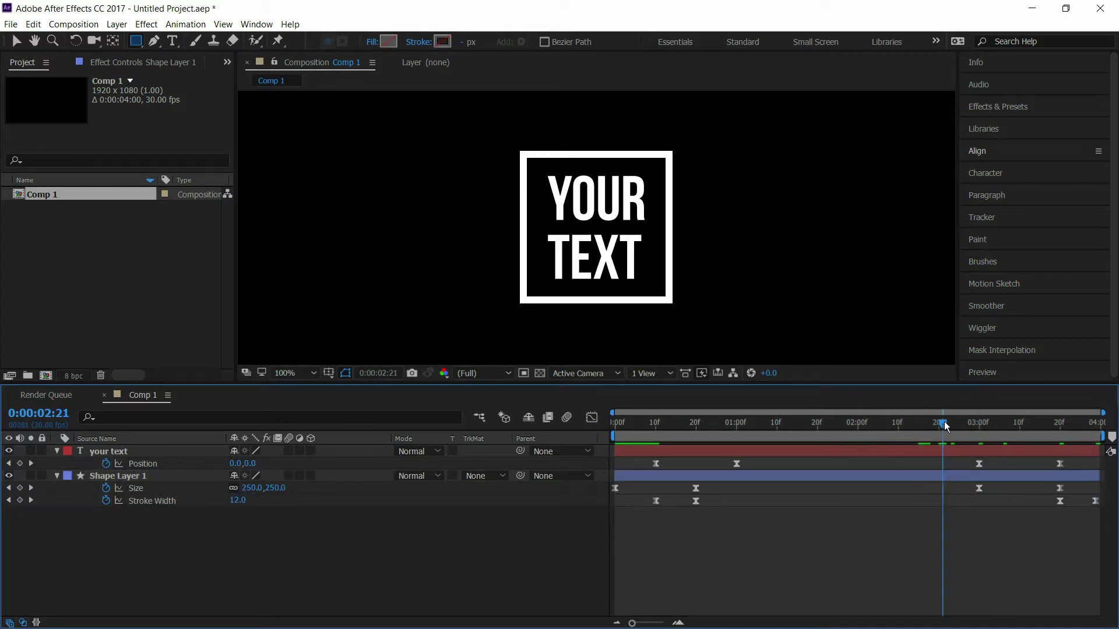
{"action": "key", "text": "space"}
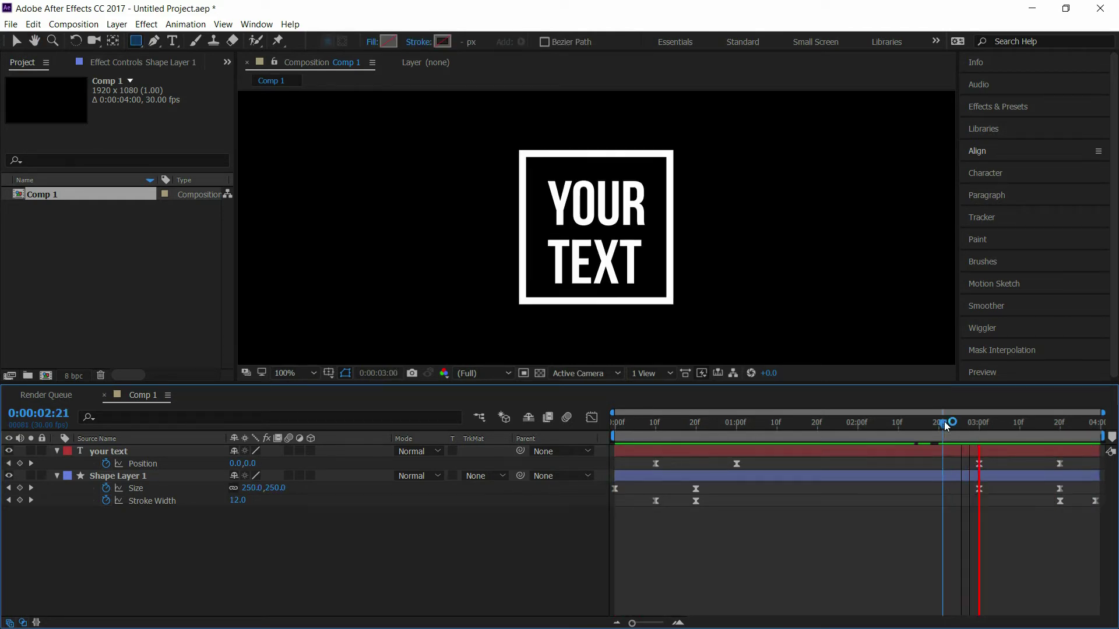
{"action": "key", "text": "Home"}
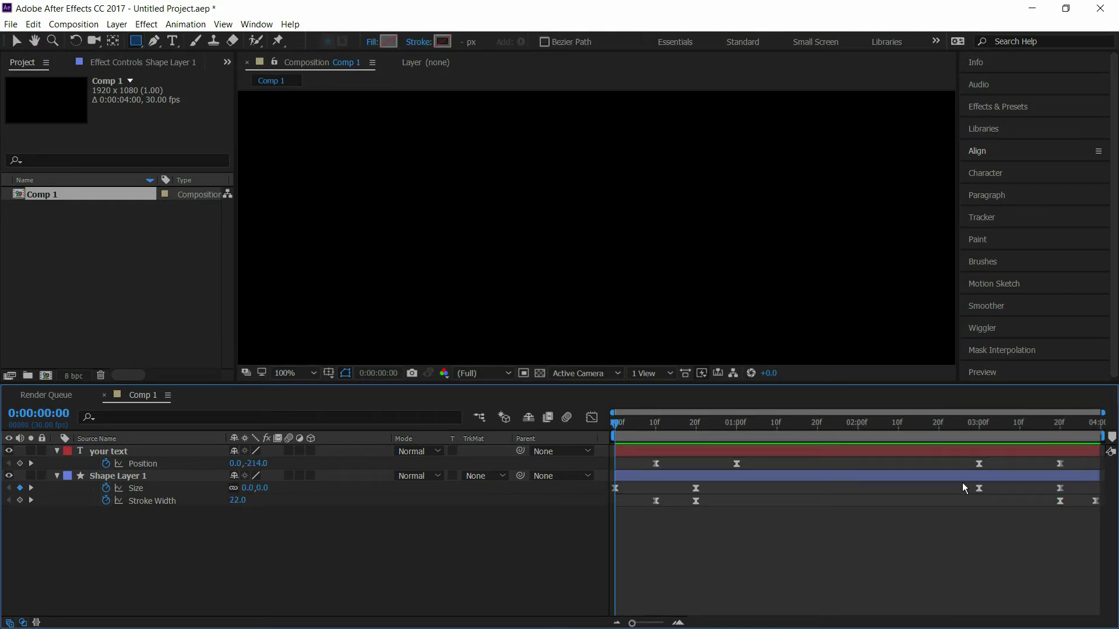
Step: Ease the square's Size keyframes in the Graph Editor so expansion starts fast and settles slowly
{"action": "left_click_drag", "start_coordinate": [960, 492], "coordinate": [1078, 489]}
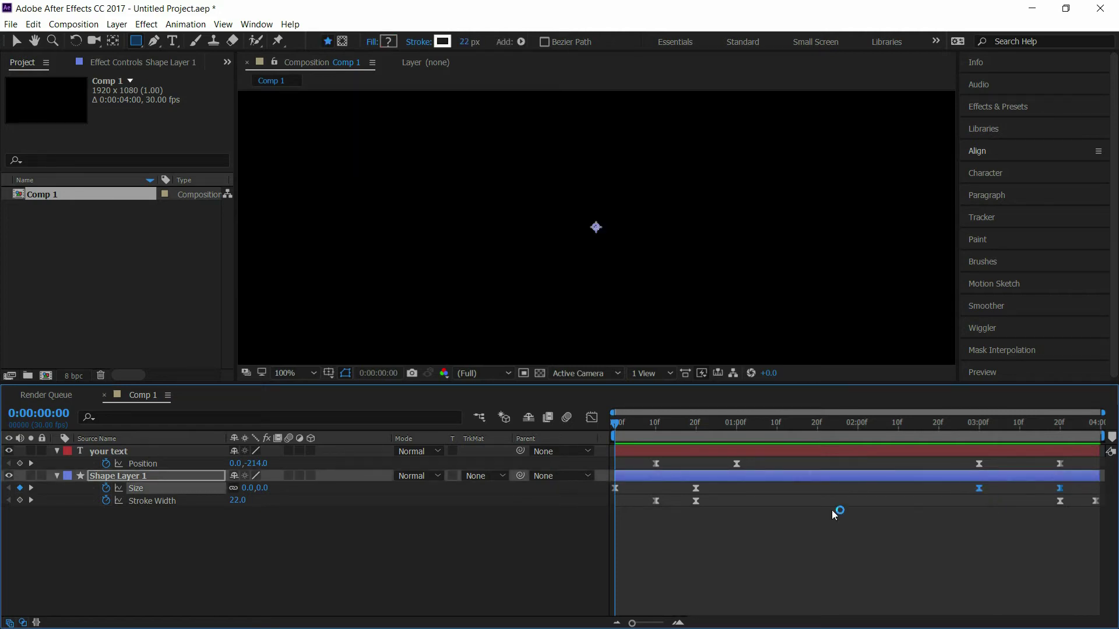
{"action": "left_click", "coordinate": [592, 418]}
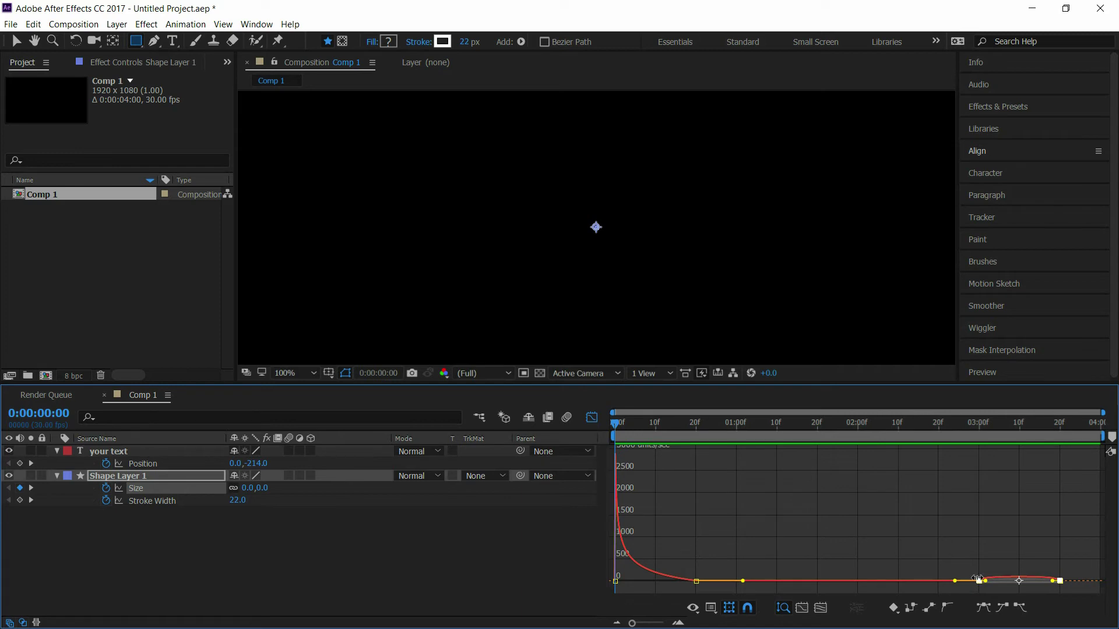
{"action": "left_click_drag", "start_coordinate": [1083, 555], "coordinate": [980, 584]}
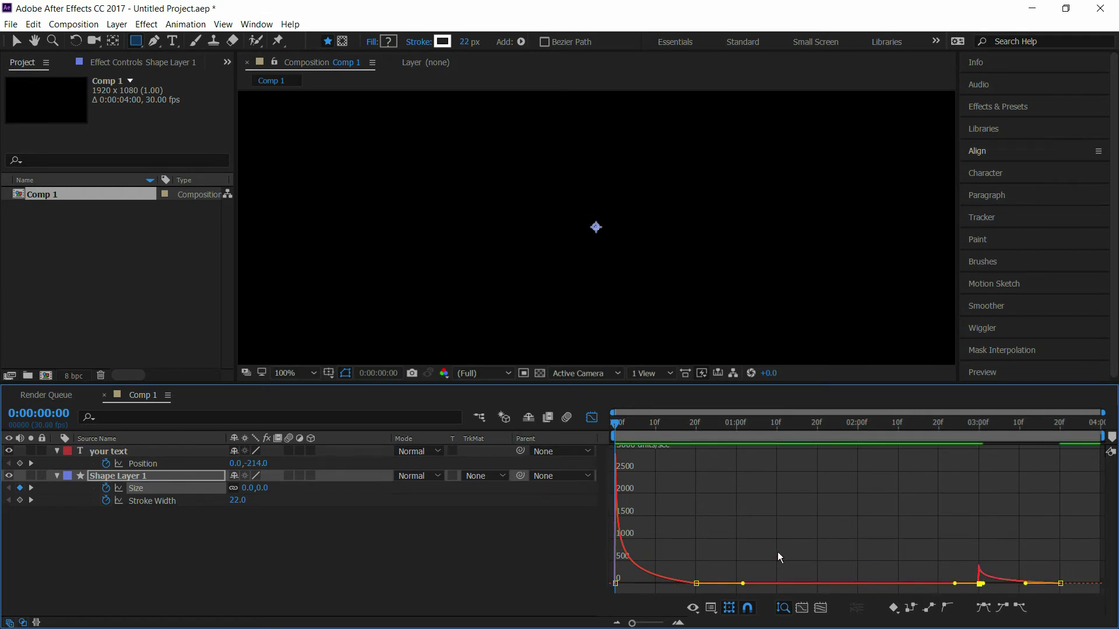
{"action": "left_click", "coordinate": [591, 417]}
Step: Deselect the shape layer and preview the full animation from the start
{"action": "left_click", "coordinate": [1040, 570]}
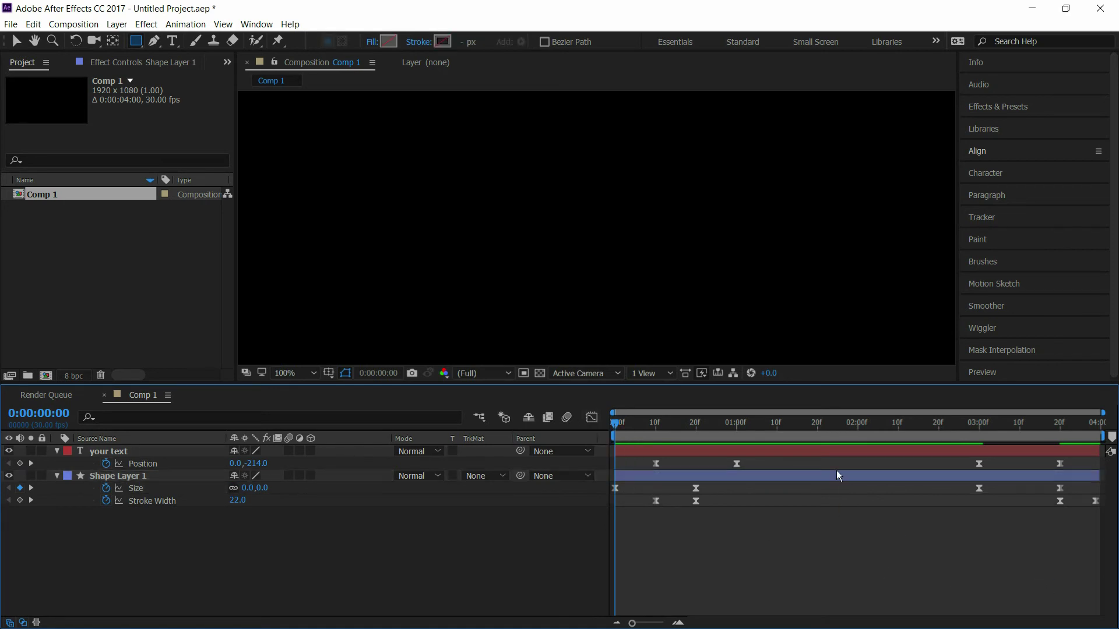
{"action": "left_click_drag", "start_coordinate": [836, 422], "coordinate": [561, 433]}
{"action": "key", "text": "space"}
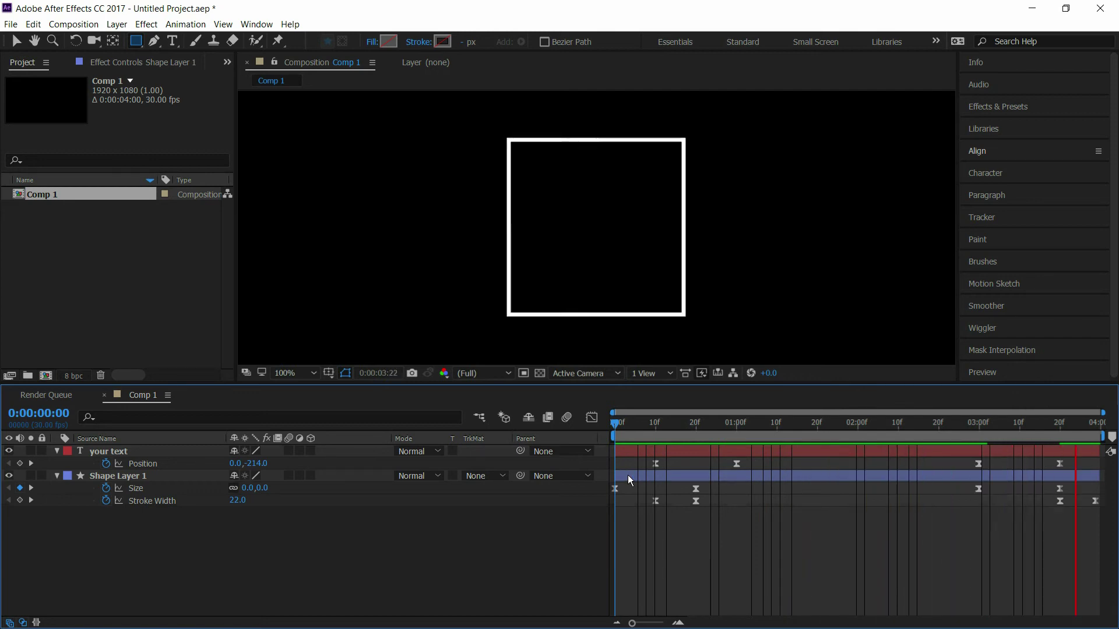
{"action": "key", "text": "space"}
Step: Zoom the composition viewer to 50% and replay the animation from the start
{"action": "key", "text": "comma"}
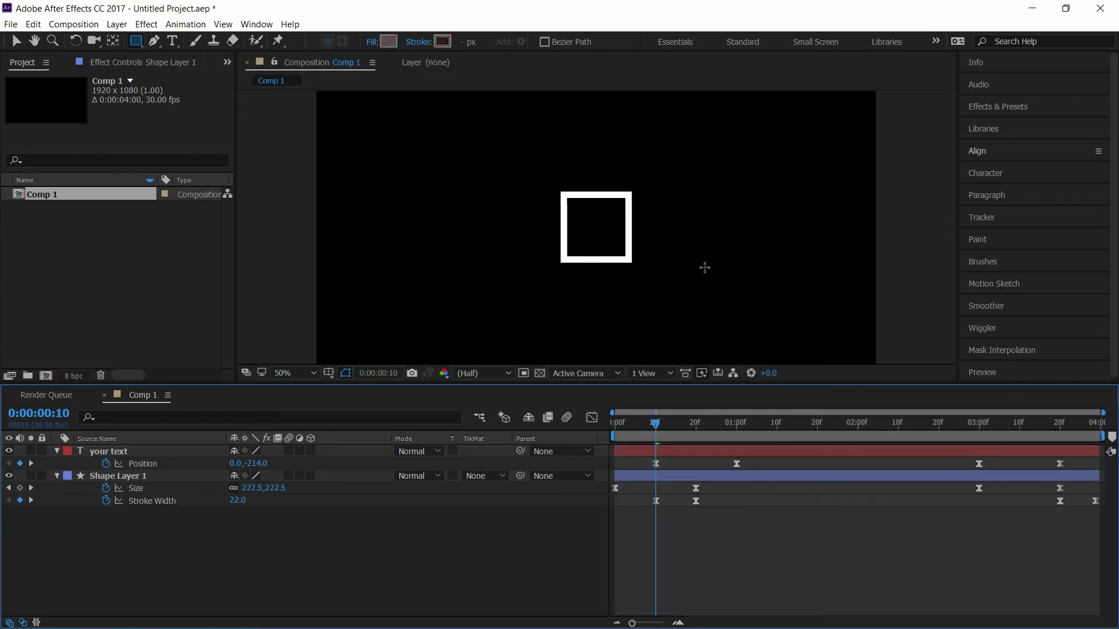
{"action": "key", "text": "comma"}
{"action": "key", "text": "period"}
{"action": "left_click_drag", "start_coordinate": [656, 436], "coordinate": [609, 426]}
{"action": "key", "text": "space"}
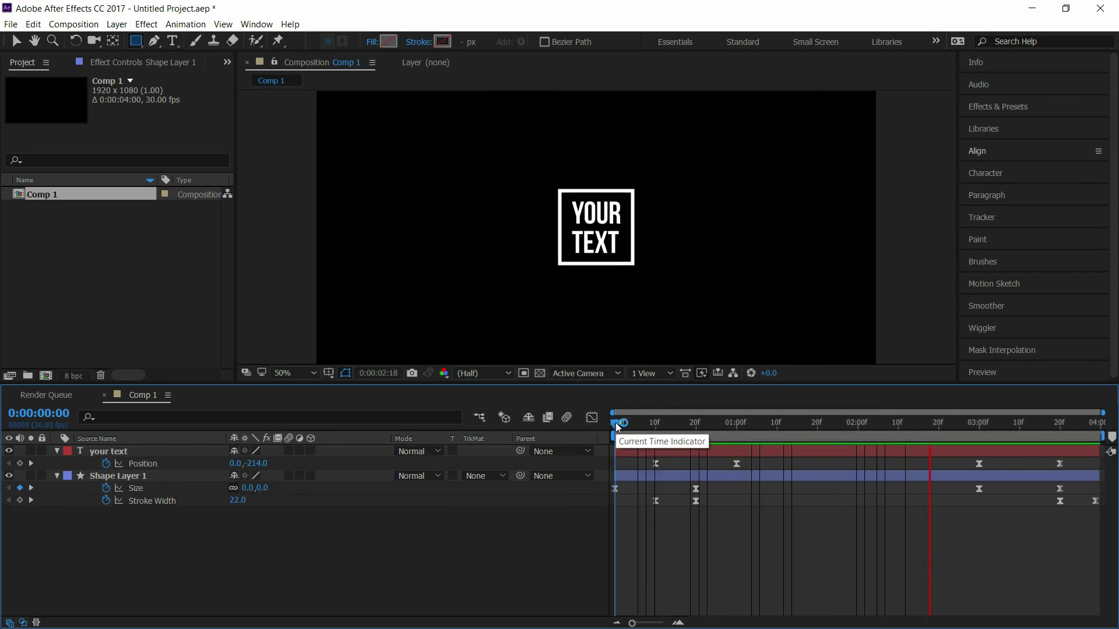
{"action": "key", "text": "space"}
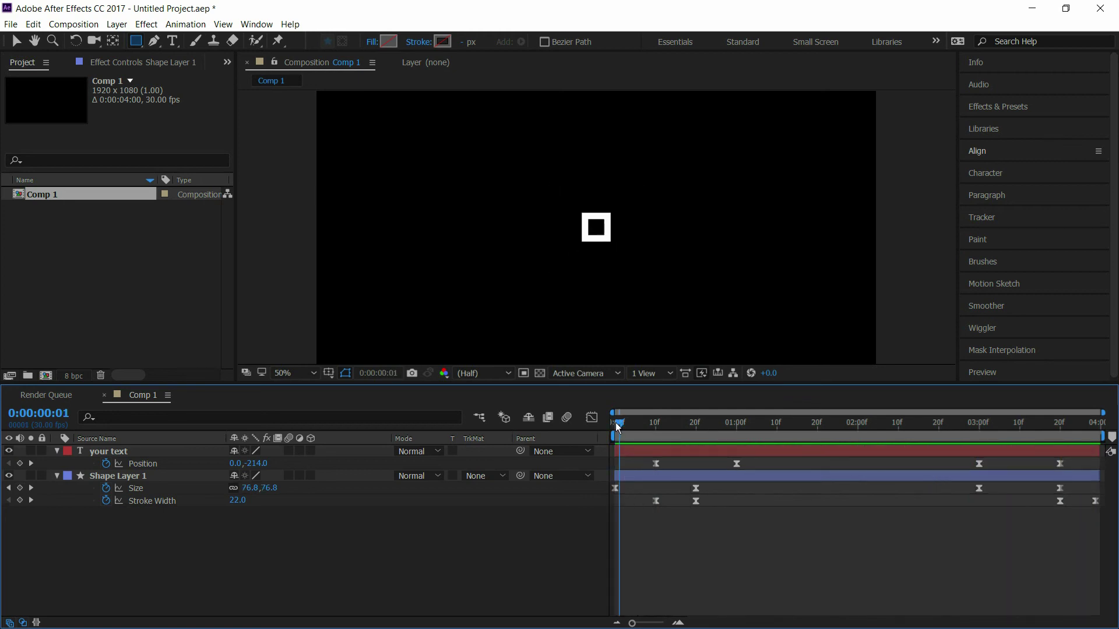
{"action": "key", "text": "space"}
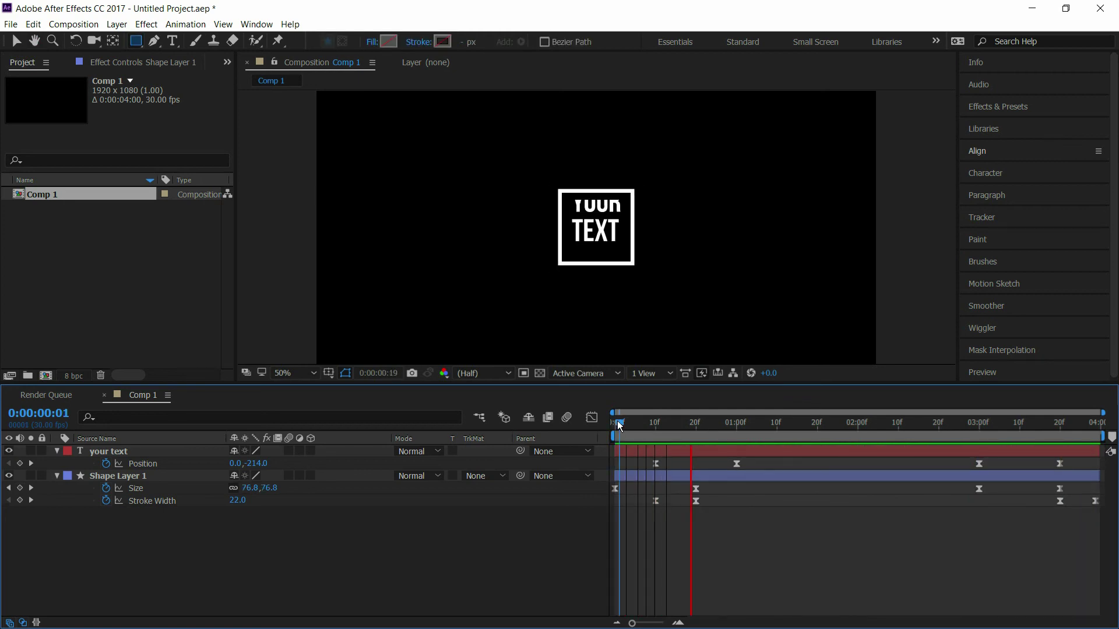